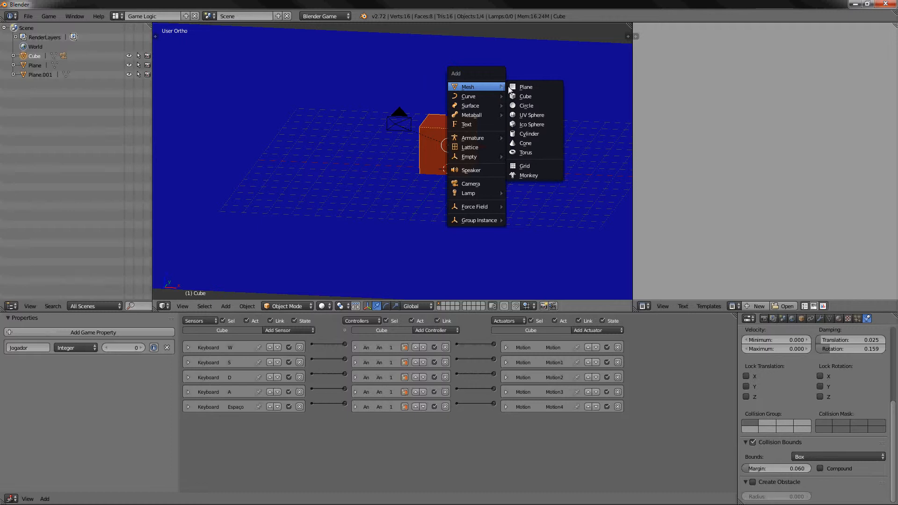
Add a cube mesh at the 3D cursor and raise it 1 unit along the global Z axis.
{"action": "left_click", "coordinate": [531, 96]}
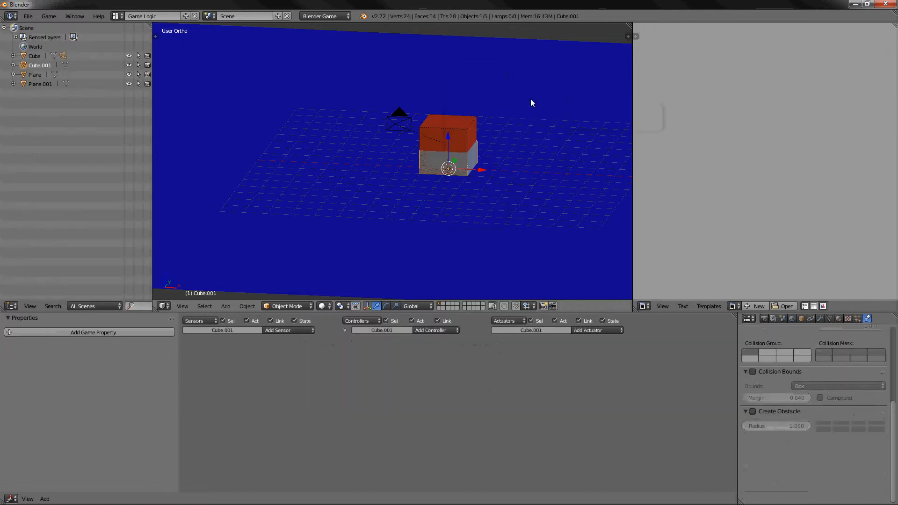
{"action": "middle_click_drag", "start_coordinate": [511, 116], "coordinate": [521, 100]}
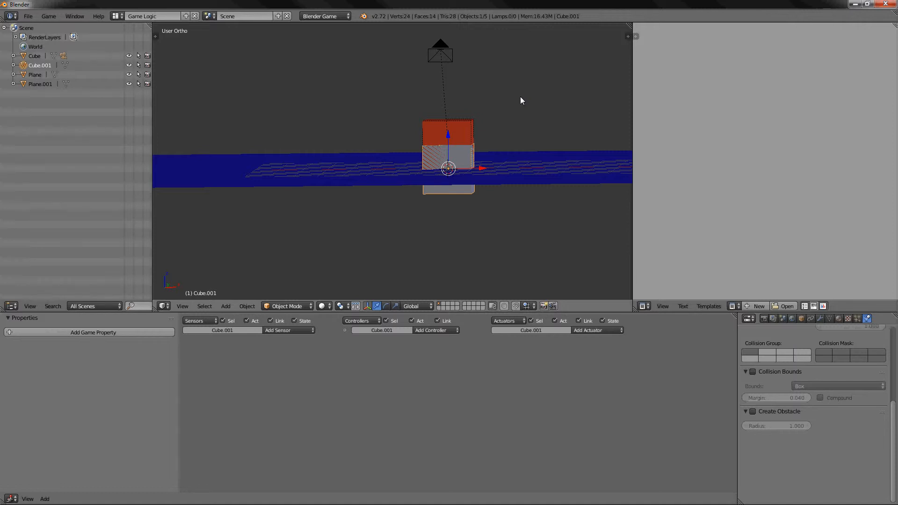
{"action": "key", "text": "g"}
{"action": "key", "text": "z"}
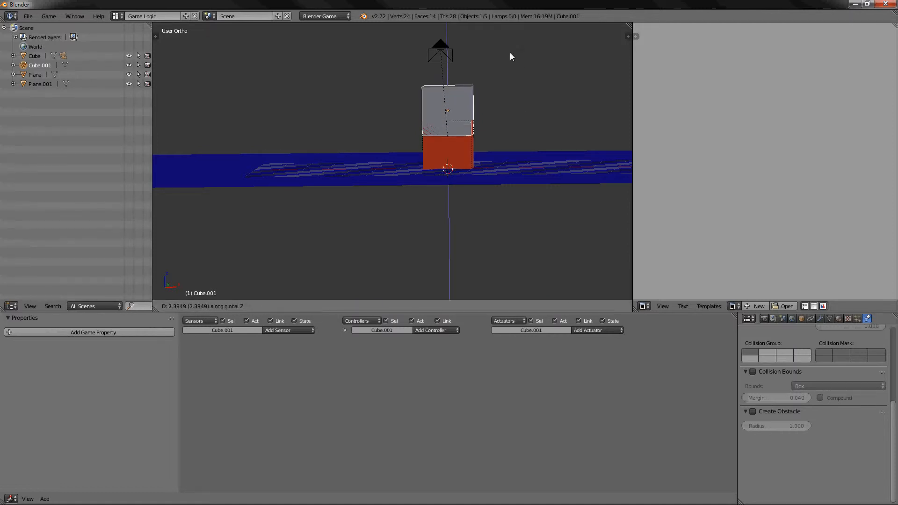
{"action": "type", "text": "1"}
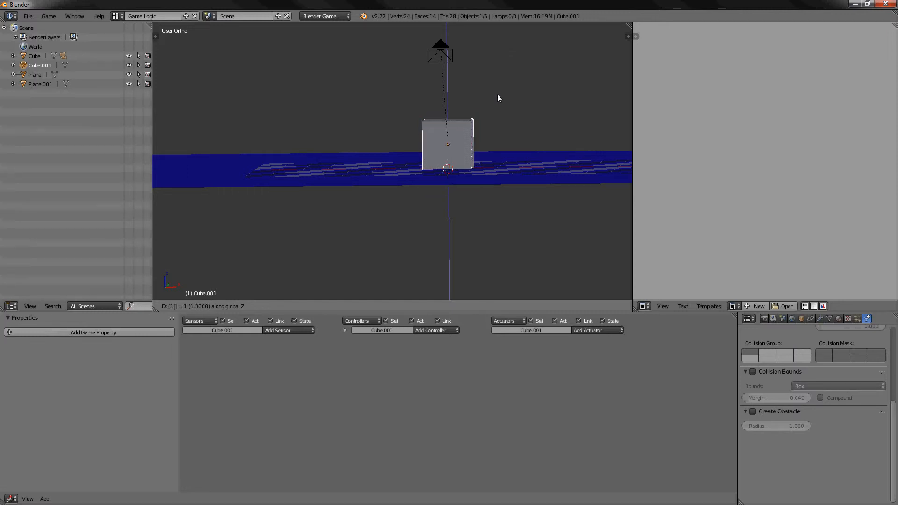
{"action": "key", "text": "Return"}
Move the new cube away from the red cube on the blue floor, to about X -11.1, Y -4.7.
{"action": "middle_click_drag", "start_coordinate": [497, 94], "coordinate": [387, 154]}
{"action": "left_click_drag", "start_coordinate": [369, 156], "coordinate": [190, 158]}
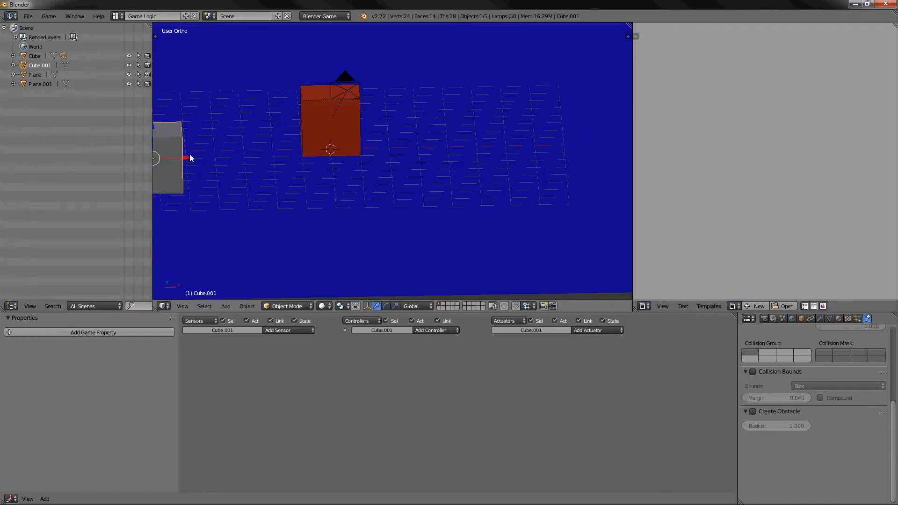
{"action": "scroll", "coordinate": [204, 154], "scroll_direction": "down", "scroll_amount": 4}
{"action": "scroll", "coordinate": [309, 154], "scroll_direction": "up", "scroll_amount": 1, "text": "shift"}
{"action": "middle_click_drag", "start_coordinate": [310, 154], "coordinate": [338, 154], "text": "shift"}
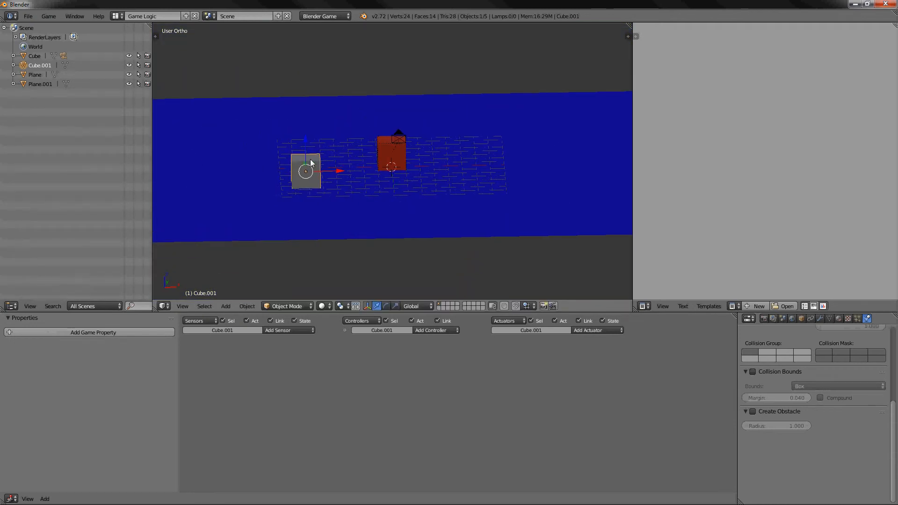
{"action": "key", "text": "g"}
{"action": "key", "text": "x"}
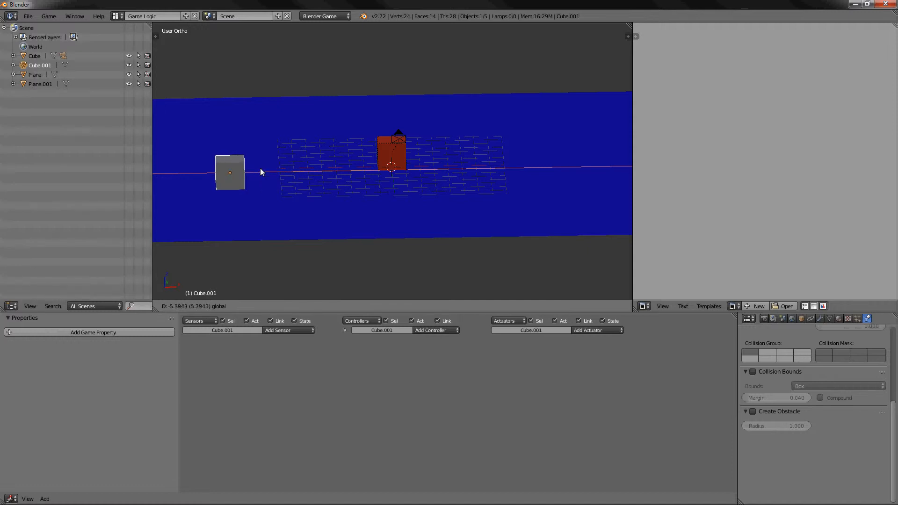
{"action": "left_click", "coordinate": [267, 171]}
Rename the new cube as Enemy.
{"action": "middle_click_drag", "start_coordinate": [290, 151], "coordinate": [355, 149]}
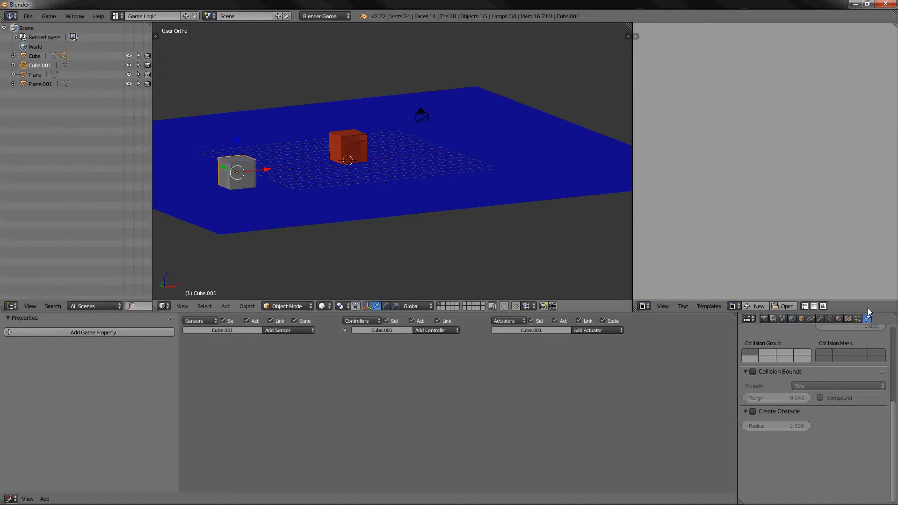
{"action": "left_click", "coordinate": [802, 318]}
{"action": "left_click", "coordinate": [788, 348]}
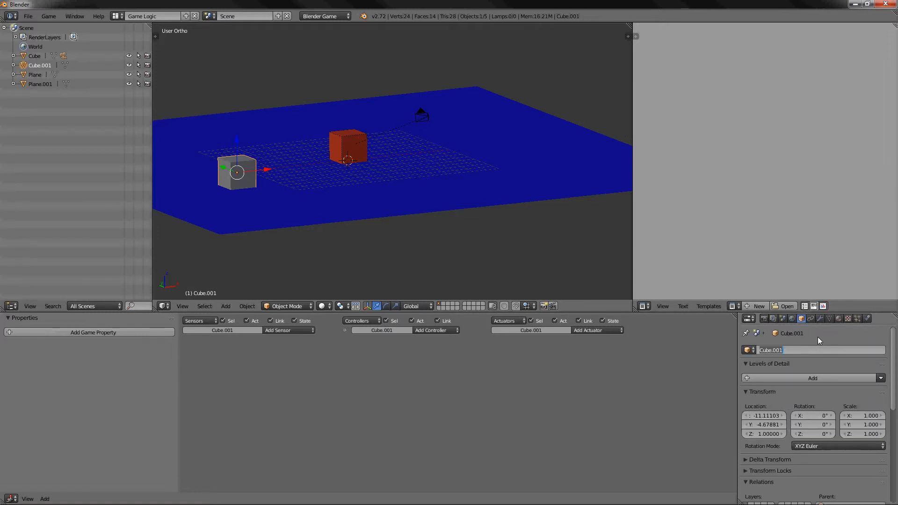
{"action": "type", "text": "Enemy"}
{"action": "key", "text": "Return"}
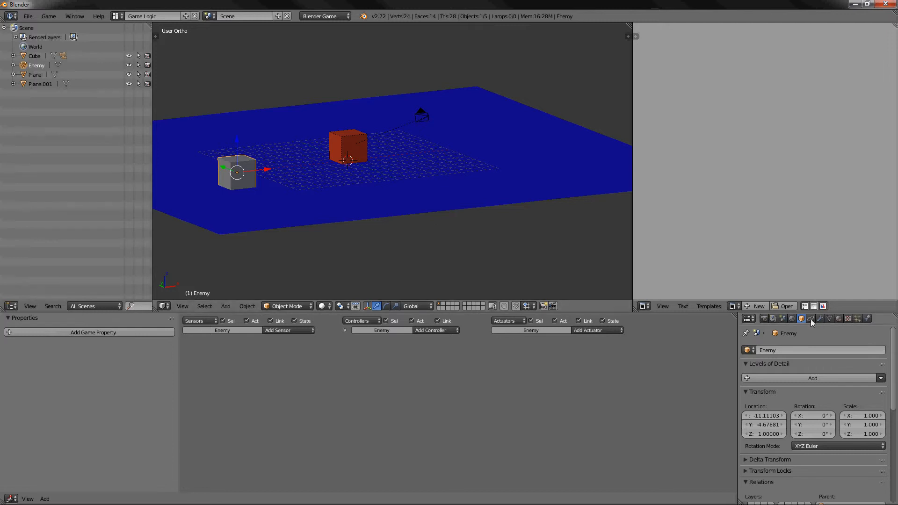
Give the Enemy cube a new material with a green diffuse colour.
{"action": "left_click", "coordinate": [838, 319]}
{"action": "left_click", "coordinate": [800, 380]}
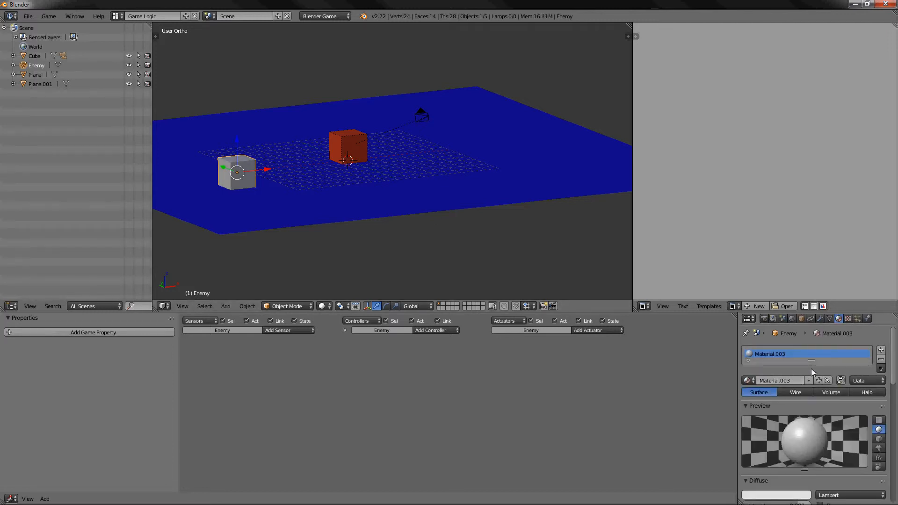
{"action": "scroll", "coordinate": [786, 427], "scroll_direction": "down", "scroll_amount": 3}
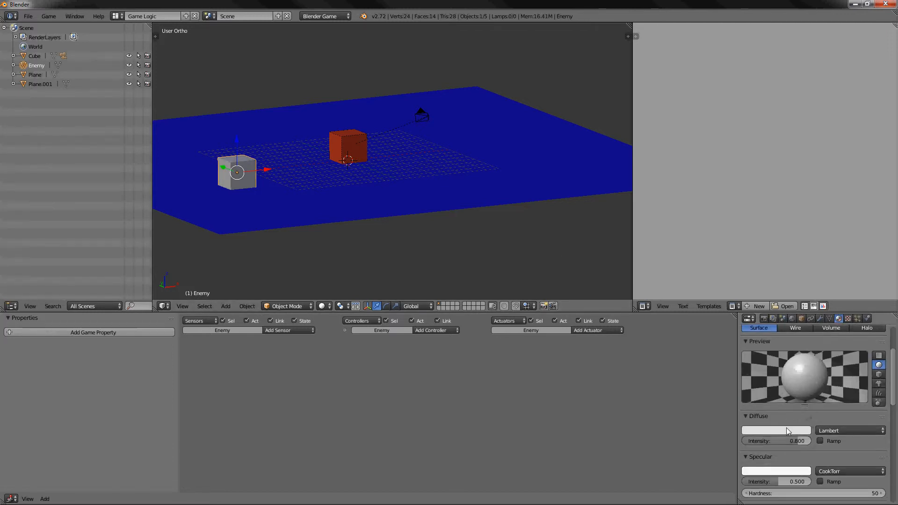
{"action": "left_click", "coordinate": [787, 427]}
{"action": "left_click_drag", "start_coordinate": [763, 340], "coordinate": [731, 327]}
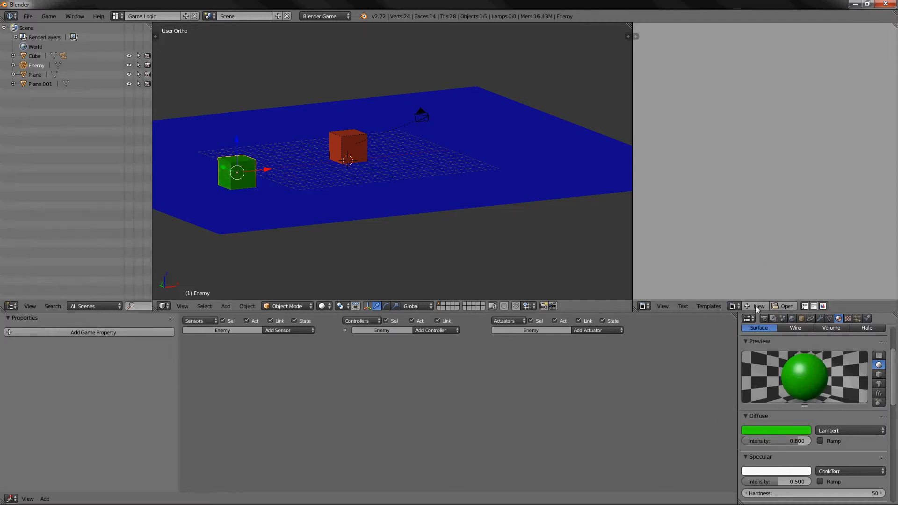
Add a Near sensor to the Enemy cube and set its property to Jogador, the red cube's game property.
{"action": "middle_click_drag", "start_coordinate": [534, 187], "coordinate": [473, 167]}
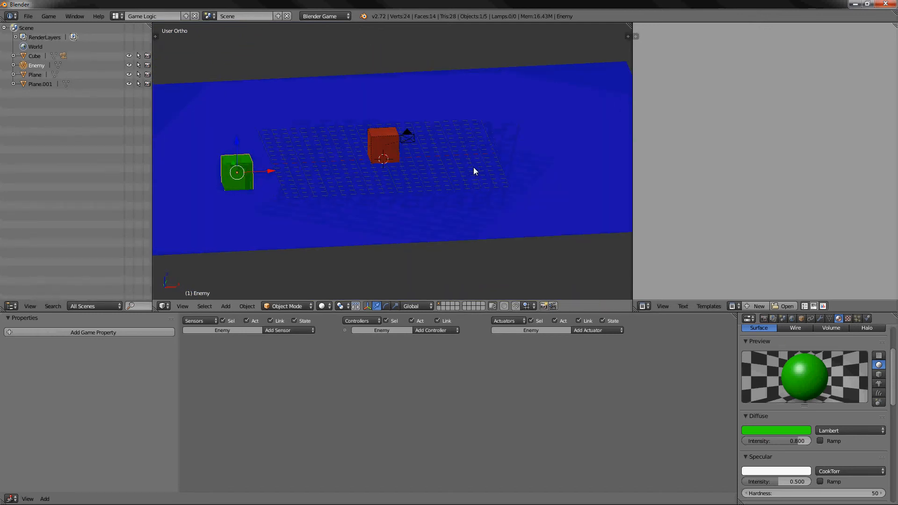
{"action": "left_click", "coordinate": [293, 330]}
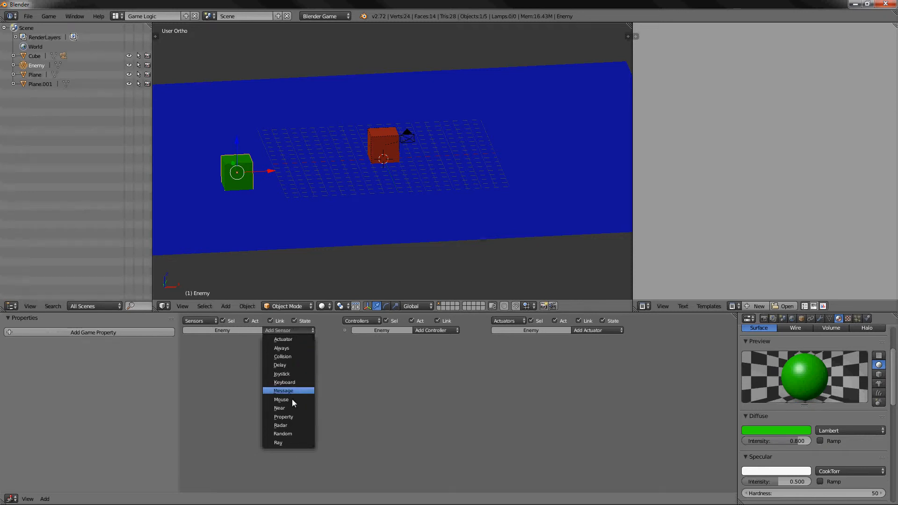
{"action": "left_click", "coordinate": [278, 408]}
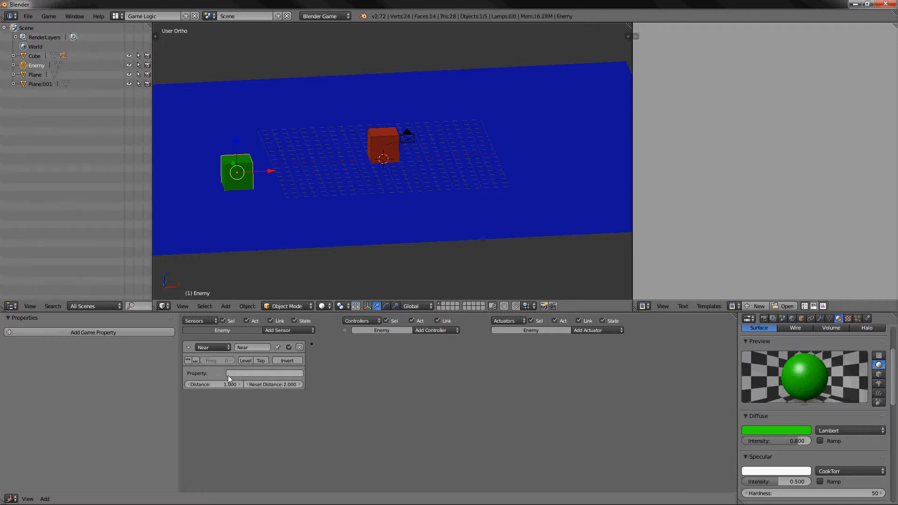
{"action": "right_click", "coordinate": [396, 142]}
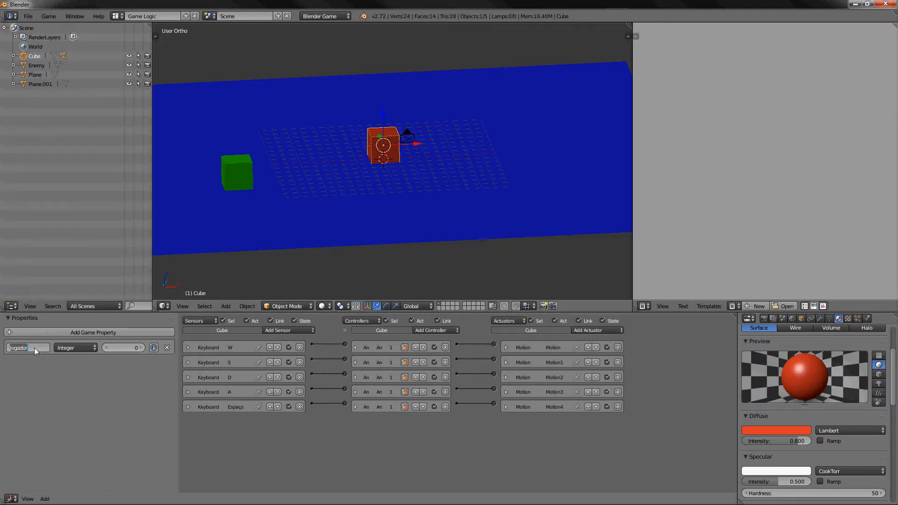
{"action": "right_click", "coordinate": [240, 178]}
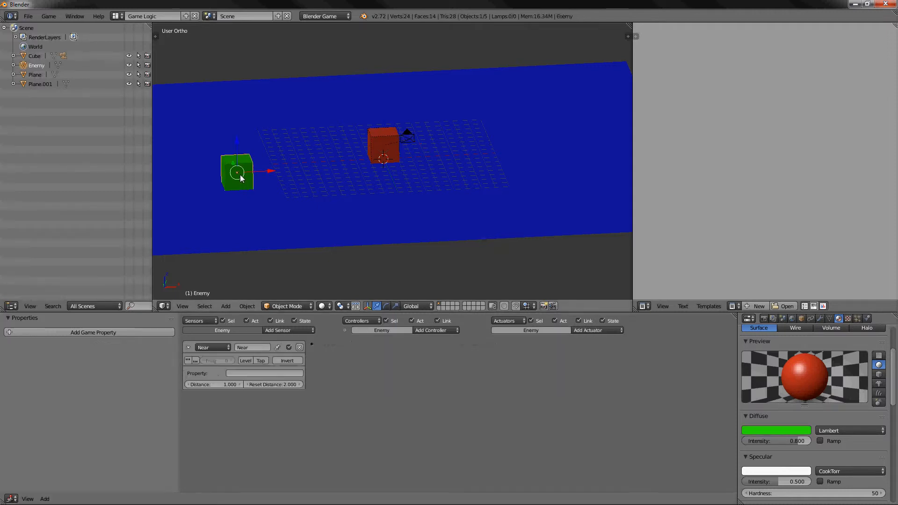
{"action": "scroll", "coordinate": [278, 257], "scroll_direction": "up", "scroll_amount": 1}
{"action": "mouse_move", "coordinate": [280, 265]}
{"action": "middle_mouse_down"}
{"action": "mouse_move", "coordinate": [296, 262]}
{"action": "mouse_move", "coordinate": [290, 275]}
{"action": "middle_mouse_up"}
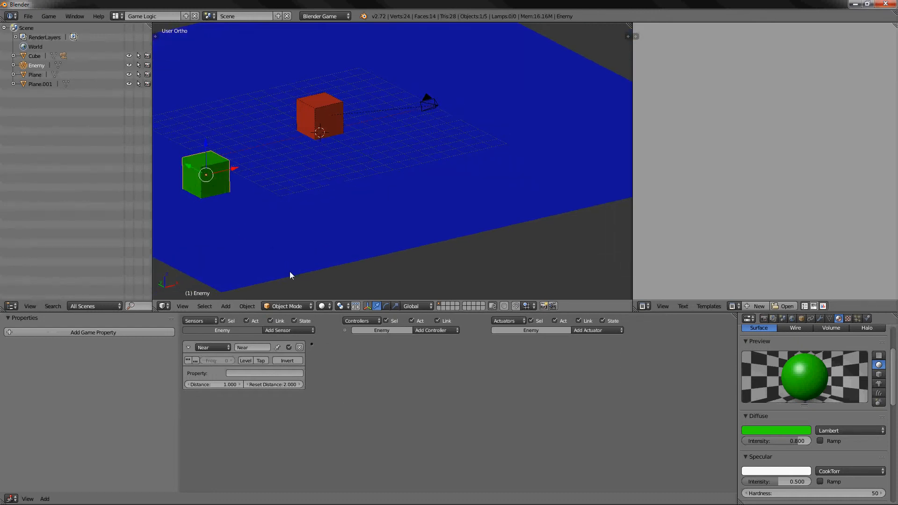
{"action": "left_click", "coordinate": [234, 372]}
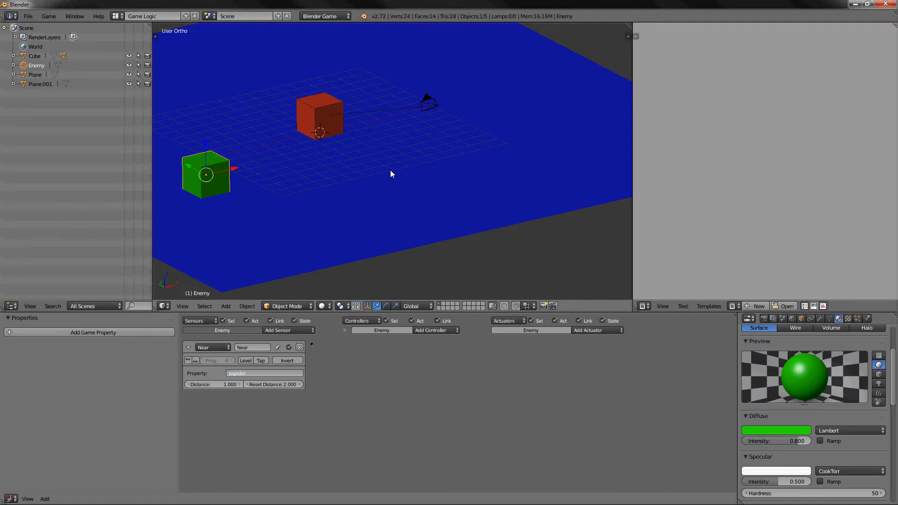
Add a Motion actuator and an Edit Object actuator to the Enemy cube.
{"action": "left_click", "coordinate": [609, 329]}
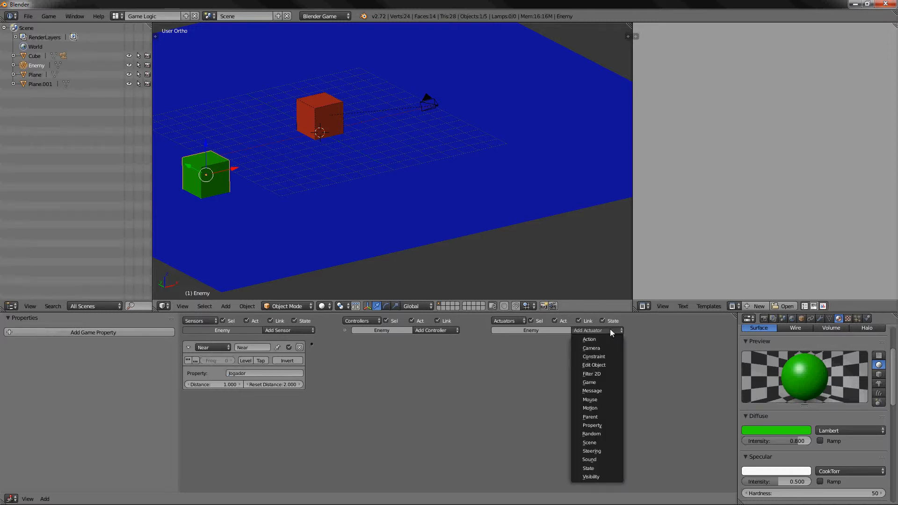
{"action": "left_click", "coordinate": [598, 410]}
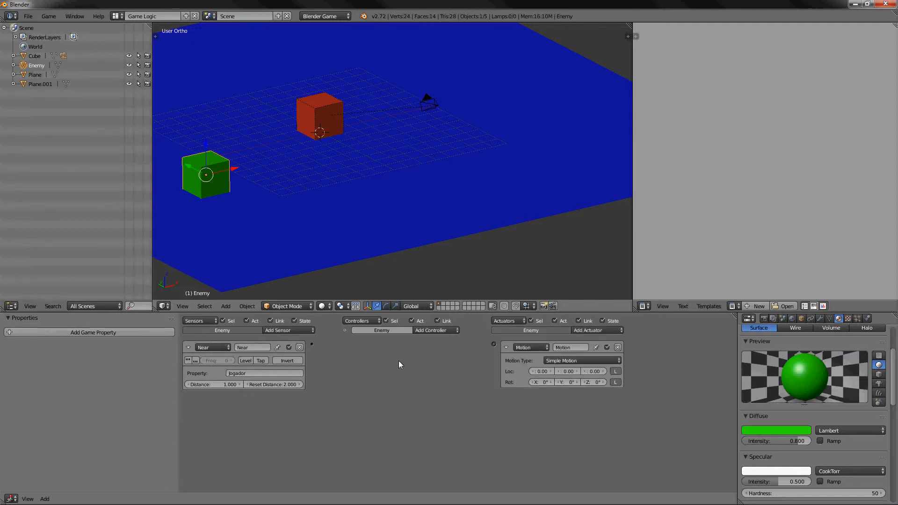
{"action": "left_click", "coordinate": [604, 329]}
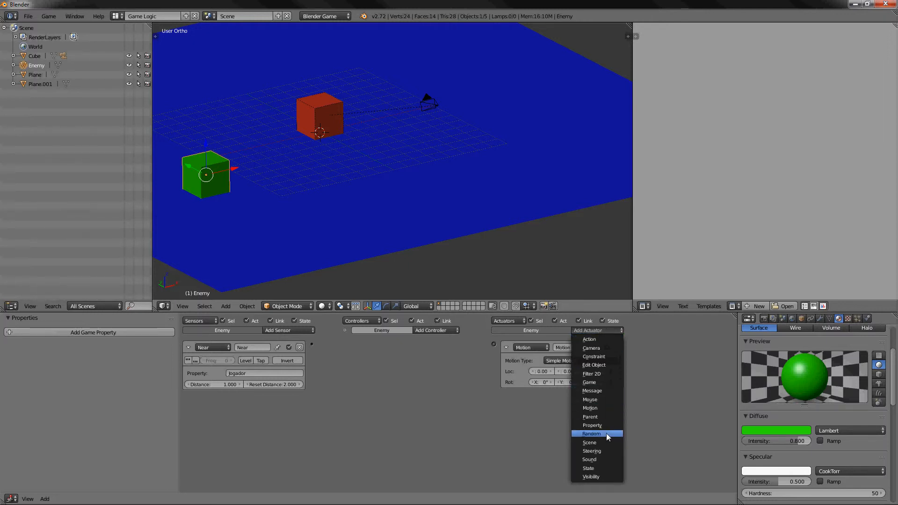
{"action": "left_click", "coordinate": [604, 365]}
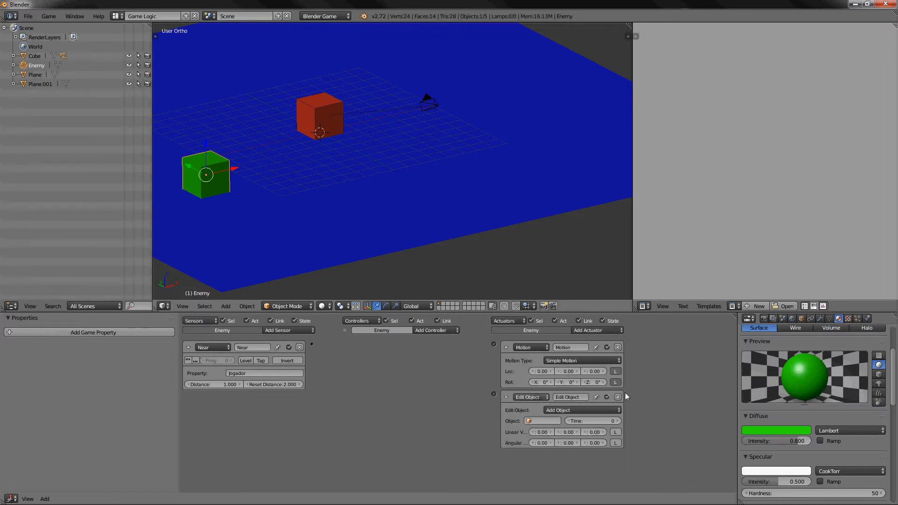
Collapse both actuators, place Edit Object above Motion, and link the Near sensor to both through an And controller.
{"action": "left_click", "coordinate": [507, 396]}
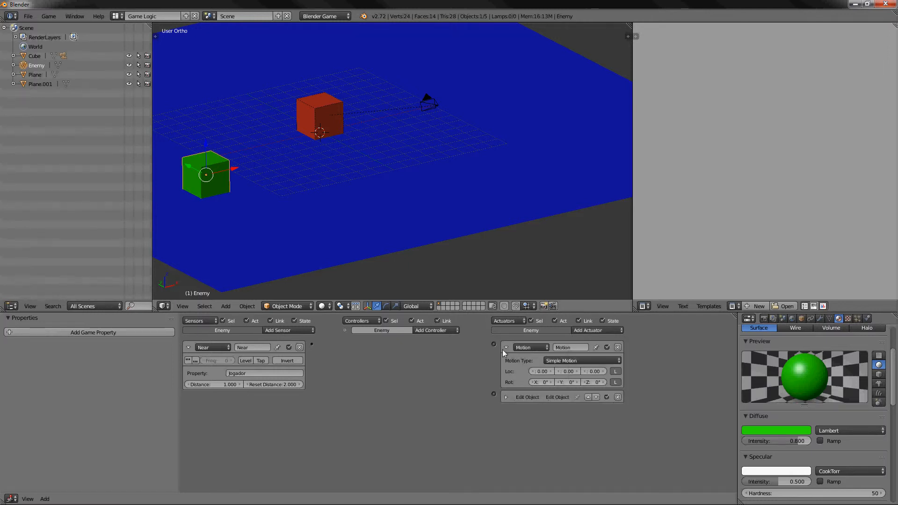
{"action": "left_click", "coordinate": [507, 347]}
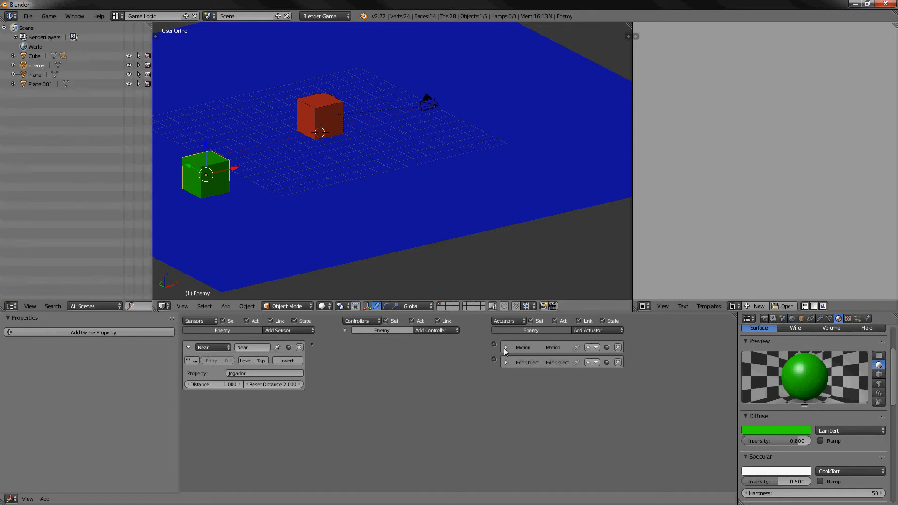
{"action": "left_click", "coordinate": [587, 362]}
{"action": "left_click_drag", "start_coordinate": [311, 344], "coordinate": [493, 359]}
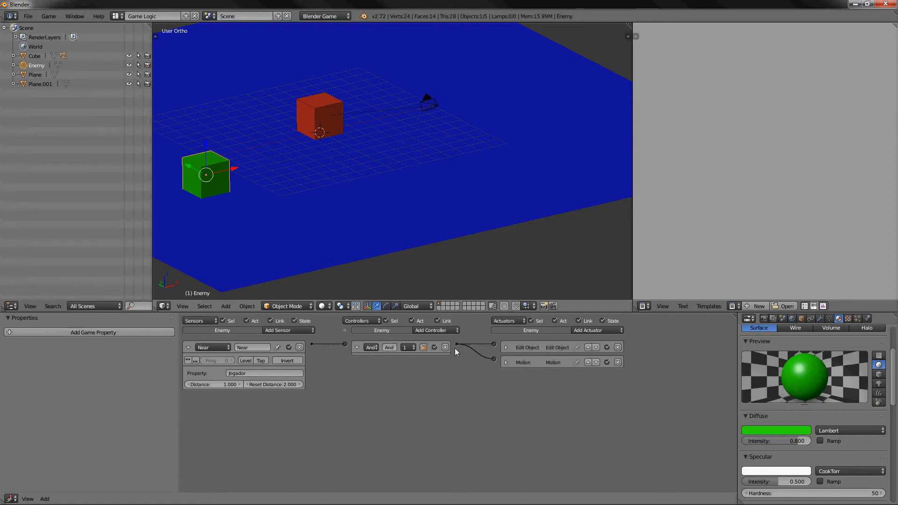
Expand the Edit Object actuator and set its mode to Track to.
{"action": "left_click", "coordinate": [506, 347]}
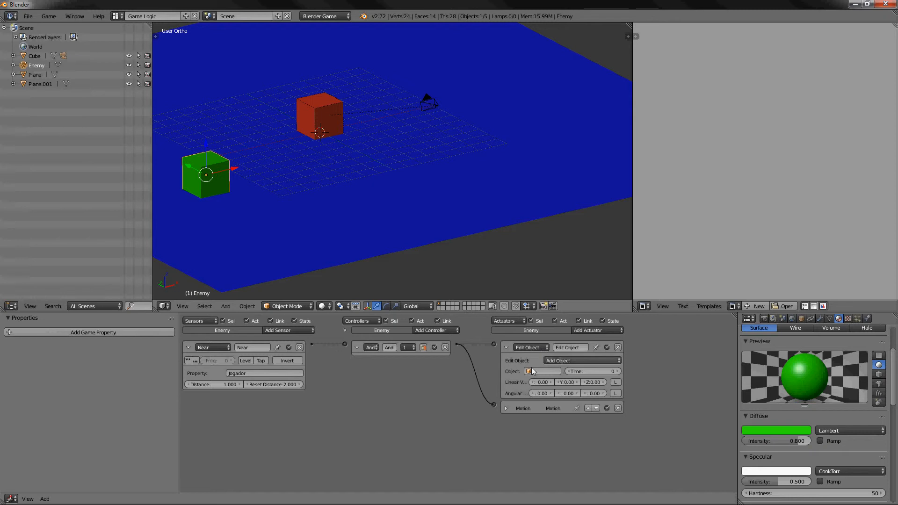
{"action": "left_click", "coordinate": [582, 360]}
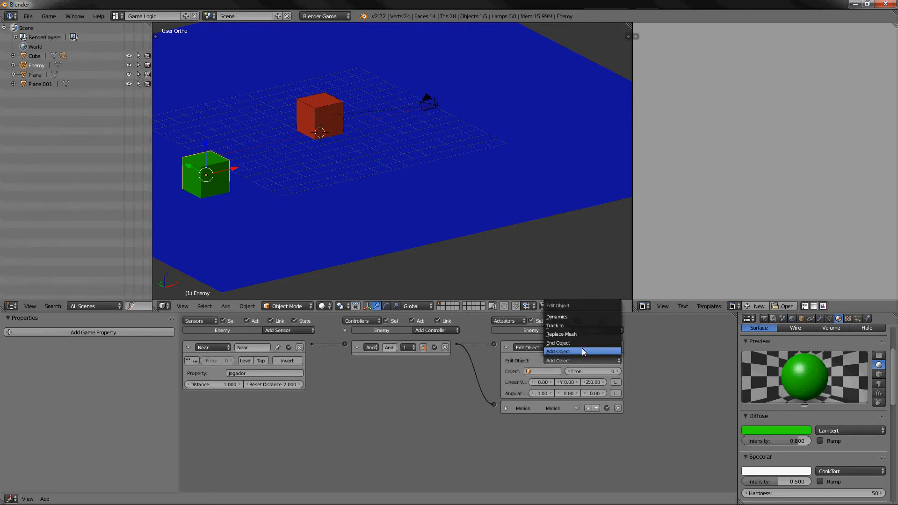
{"action": "left_click", "coordinate": [582, 326]}
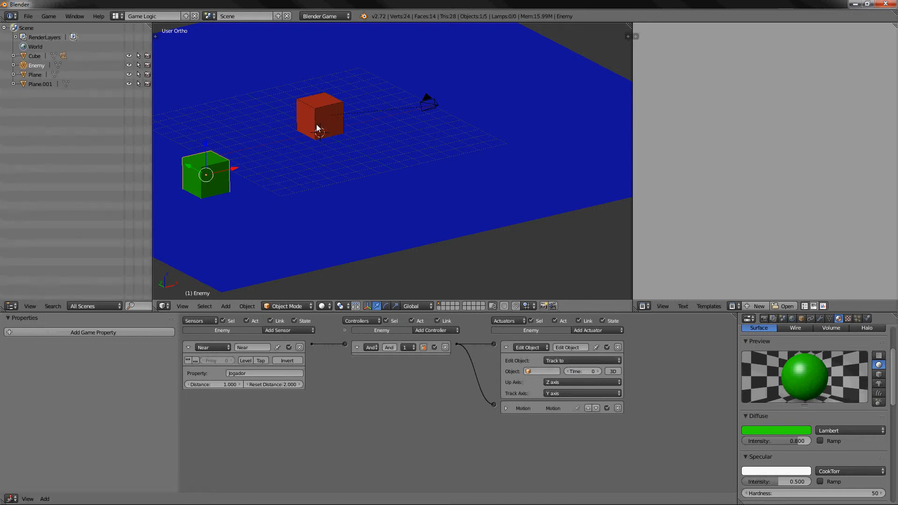
Rename the red cube as Jogador.
{"action": "right_click", "coordinate": [324, 114]}
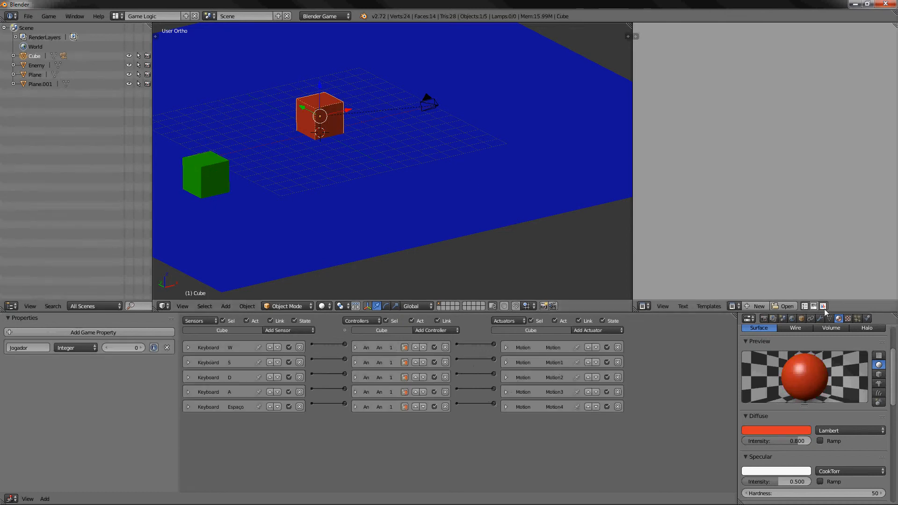
{"action": "left_click", "coordinate": [802, 319]}
{"action": "left_click", "coordinate": [776, 350]}
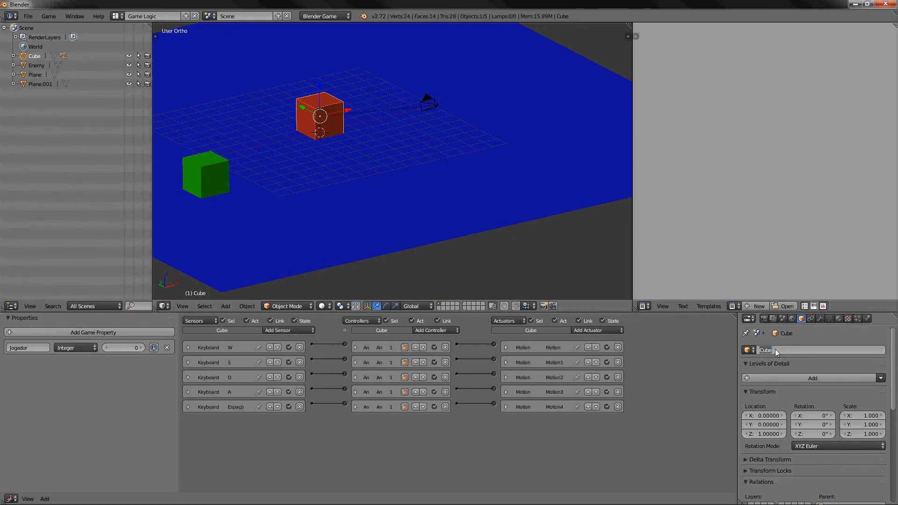
{"action": "type", "text": "Jogador"}
{"action": "key", "text": "Return"}
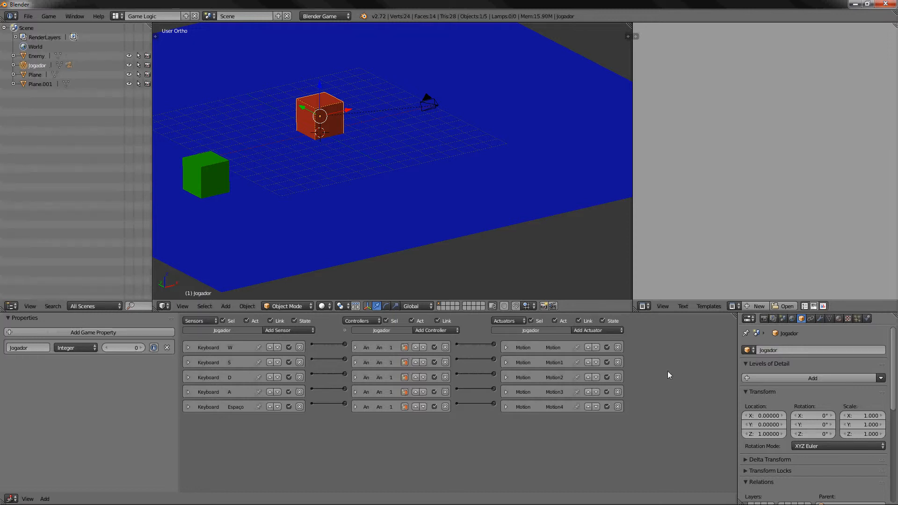
Set Jogador as the target object of the green Enemy cube's Edit Object actuator.
{"action": "right_click", "coordinate": [221, 172]}
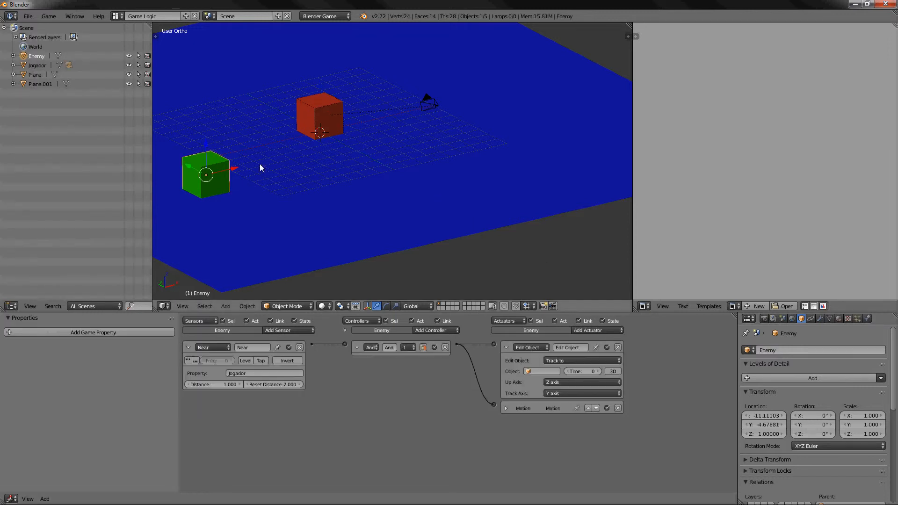
{"action": "left_click", "coordinate": [526, 372]}
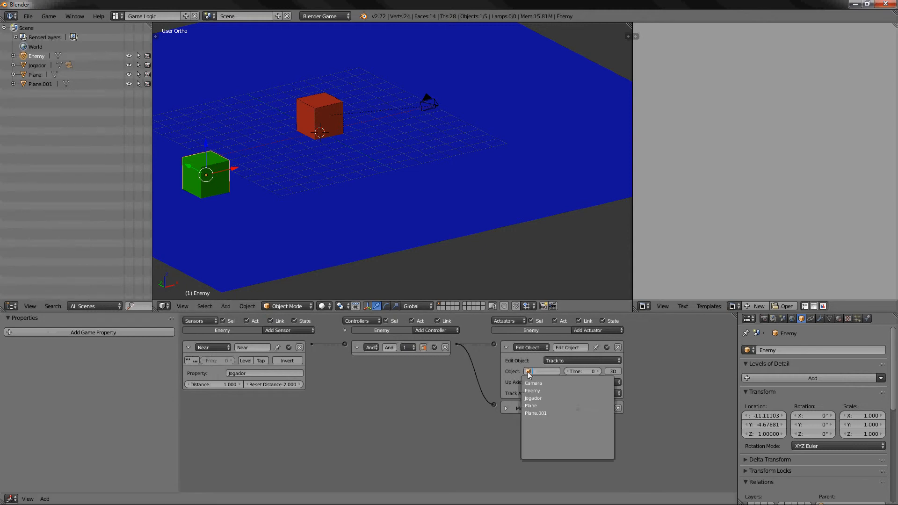
{"action": "left_click", "coordinate": [548, 397]}
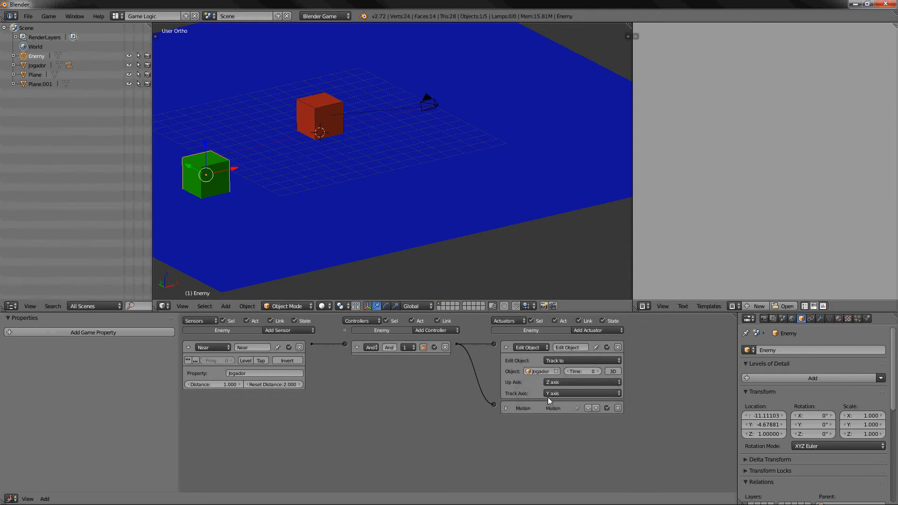
Collapse the Edit Object actuator, expand the Motion actuator and set its Y location to 0.05.
{"action": "left_click", "coordinate": [506, 409]}
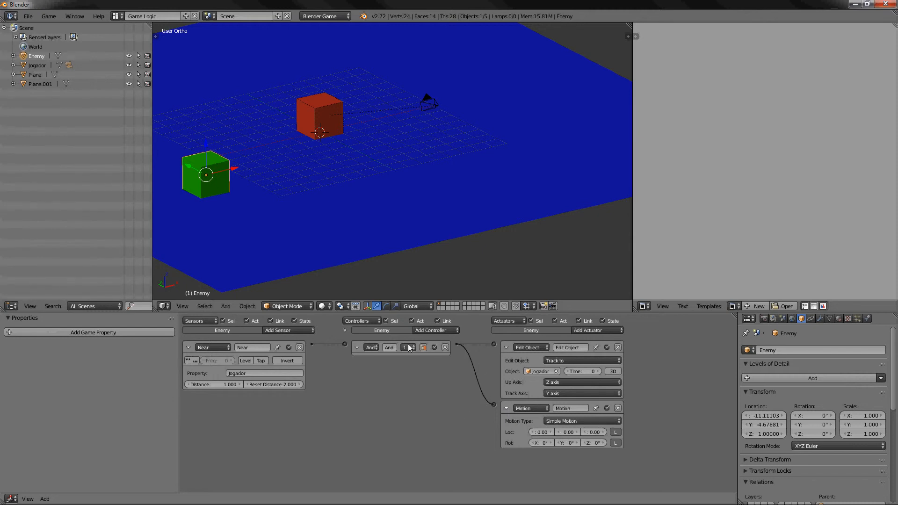
{"action": "left_click", "coordinate": [506, 347]}
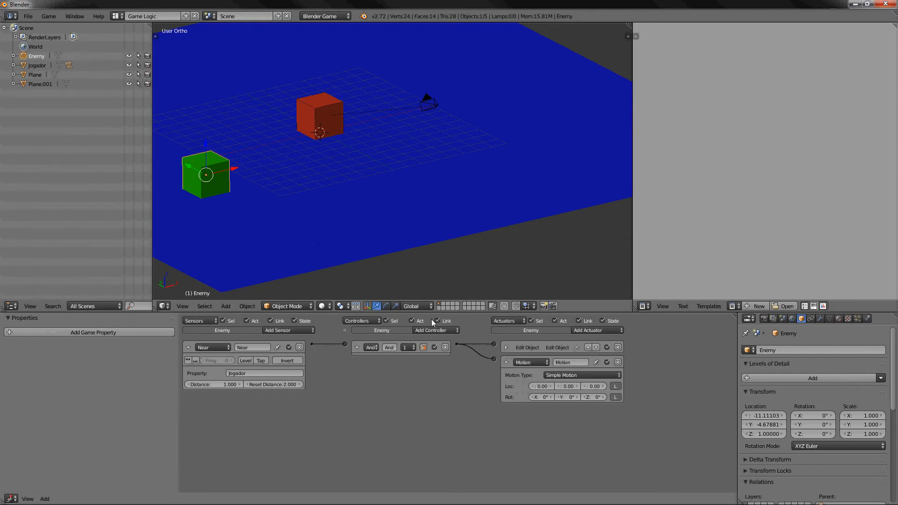
{"action": "left_click", "coordinate": [577, 386]}
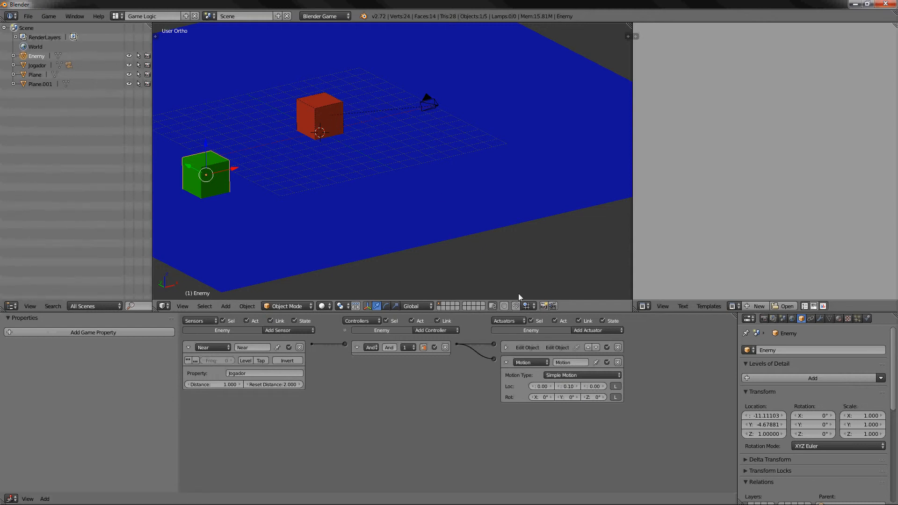
{"action": "left_click", "coordinate": [569, 386]}
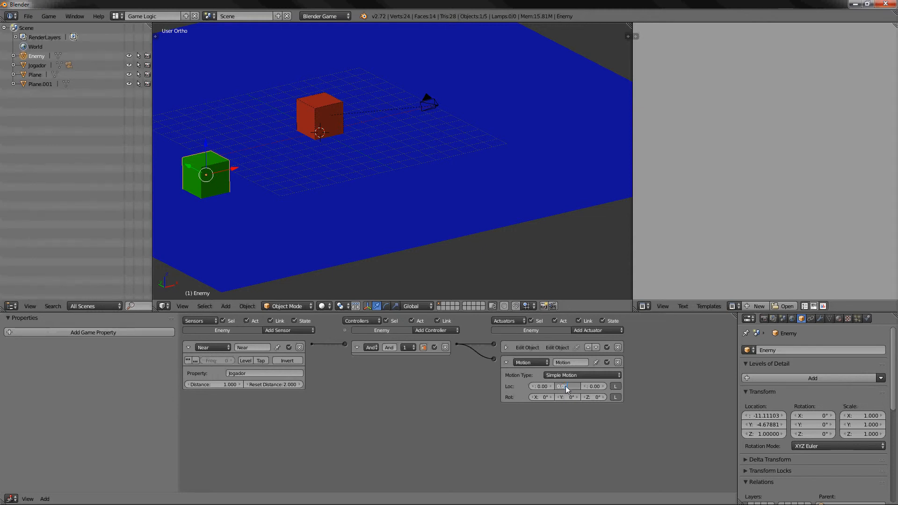
{"action": "key", "text": "Return"}
Set the Near sensor's distance to 4 and its reset distance to 10.
{"action": "left_click", "coordinate": [223, 385]}
{"action": "type", "text": "4"}
{"action": "key", "text": "Return"}
{"action": "left_click", "coordinate": [282, 386]}
{"action": "type", "text": "10"}
{"action": "key", "text": "Return"}
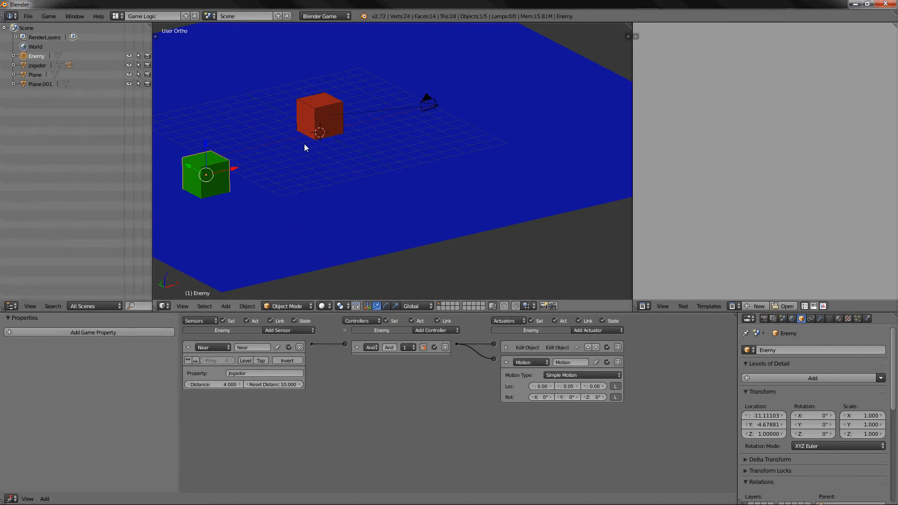
Run the game from the camera view to test the enemy's tracking of the player, then stop it.
{"action": "key", "text": "KP_0"}
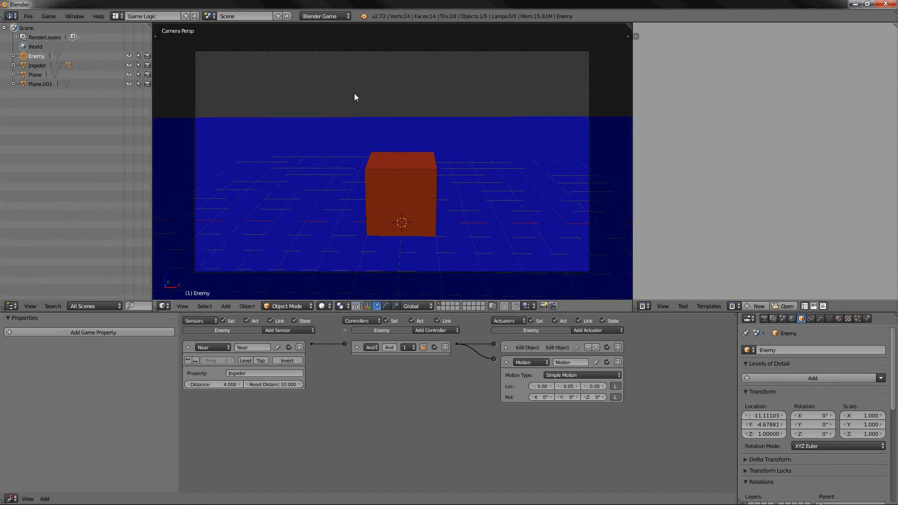
{"action": "key", "text": "p"}
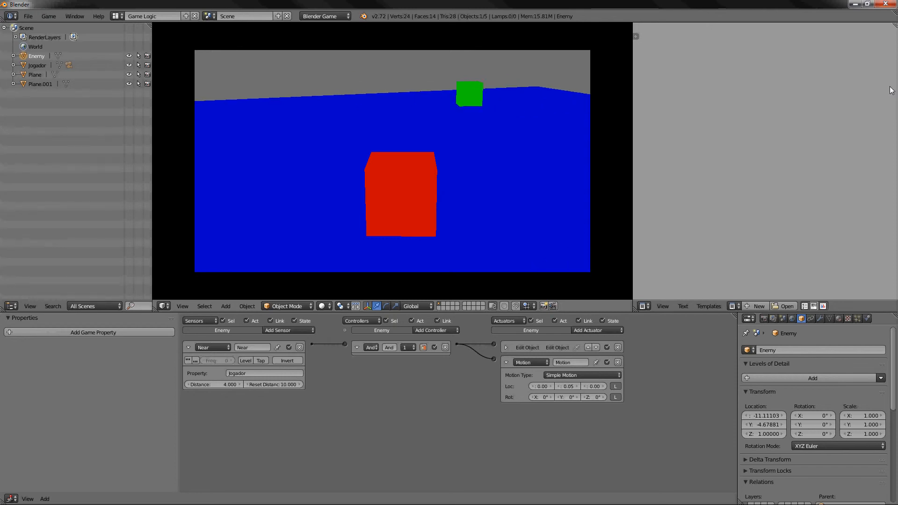
{"action": "key", "text": "Escape"}
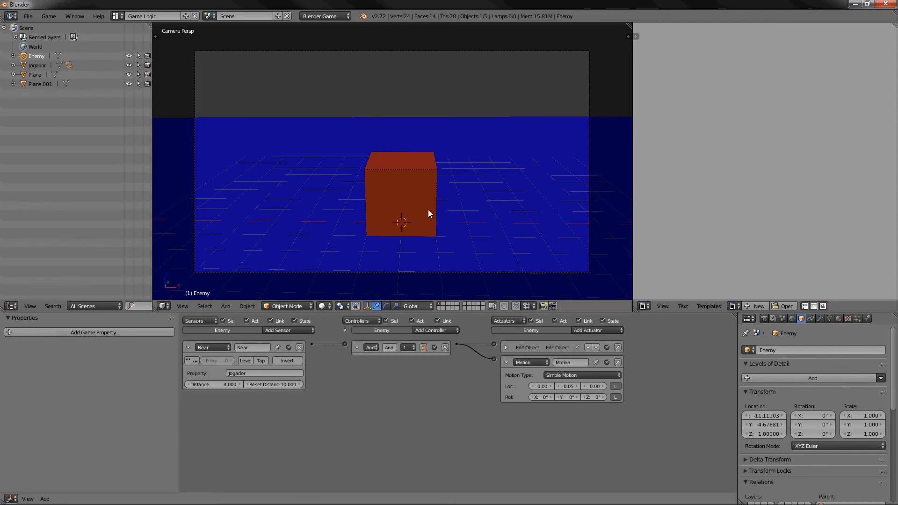
Collapse the Enemy cube's Motion actuator and Near sensor.
{"action": "middle_click_drag", "start_coordinate": [428, 210], "coordinate": [394, 212]}
{"action": "scroll", "coordinate": [394, 211], "scroll_direction": "down", "scroll_amount": 4}
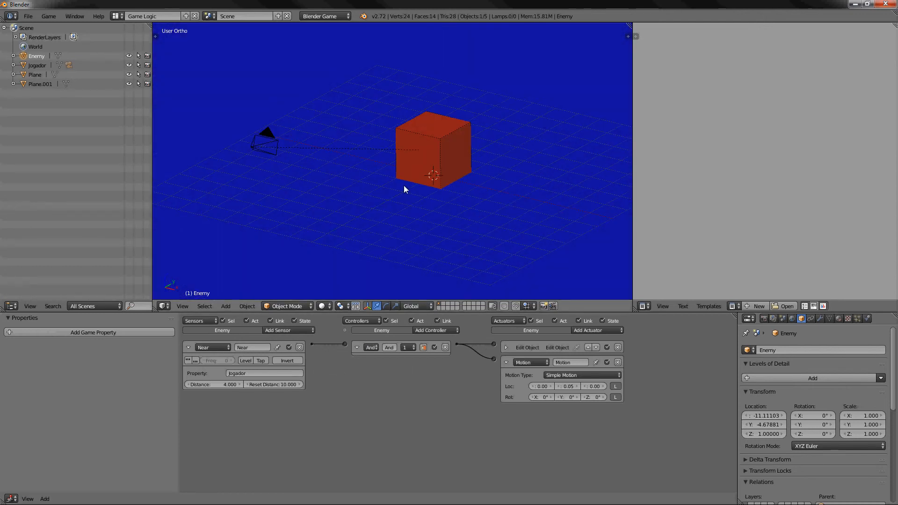
{"action": "scroll", "coordinate": [403, 185], "scroll_direction": "down", "scroll_amount": 2}
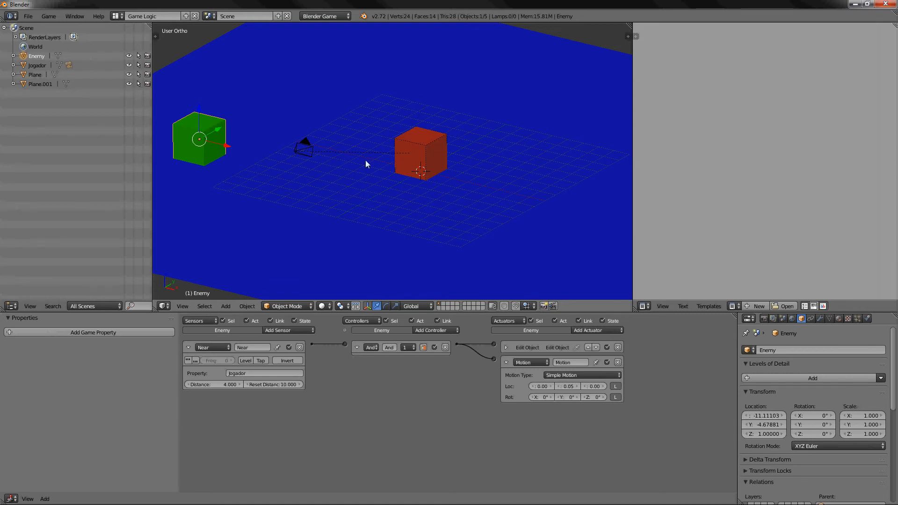
{"action": "scroll", "coordinate": [383, 168], "scroll_direction": "up", "scroll_amount": 2}
{"action": "scroll", "coordinate": [366, 176], "scroll_direction": "down", "scroll_amount": 1}
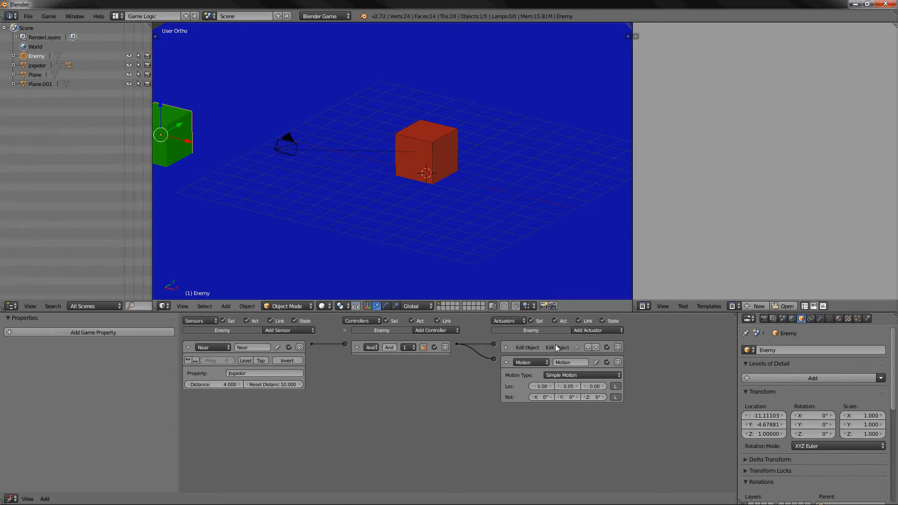
{"action": "left_click", "coordinate": [506, 362]}
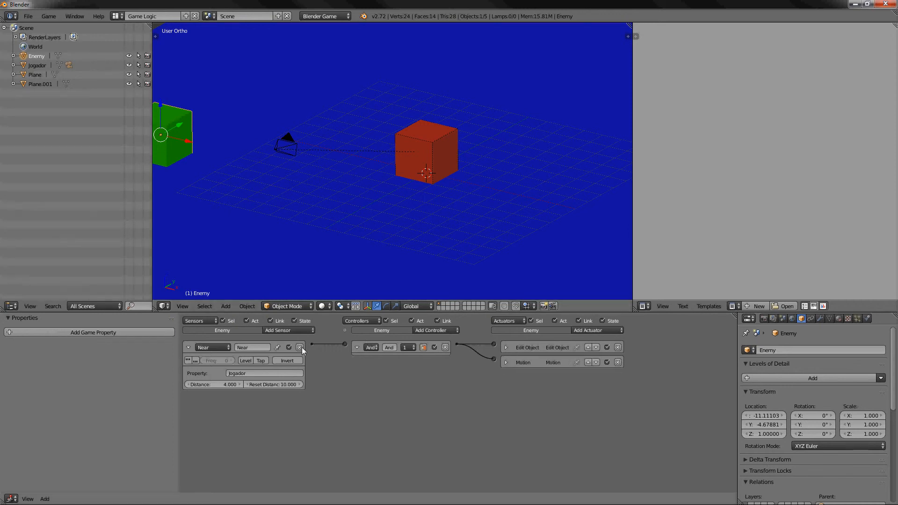
{"action": "left_click", "coordinate": [187, 347]}
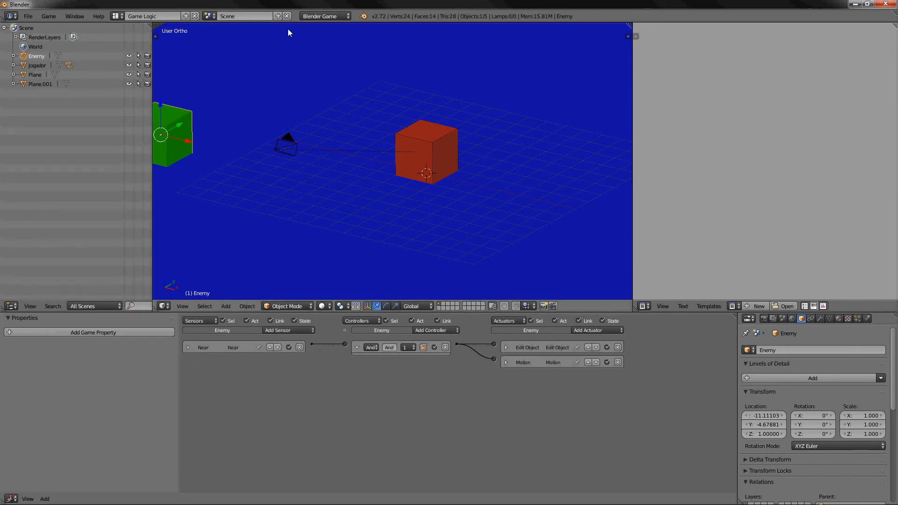
Create a new empty scene and name it Fim.
{"action": "left_click", "coordinate": [276, 18]}
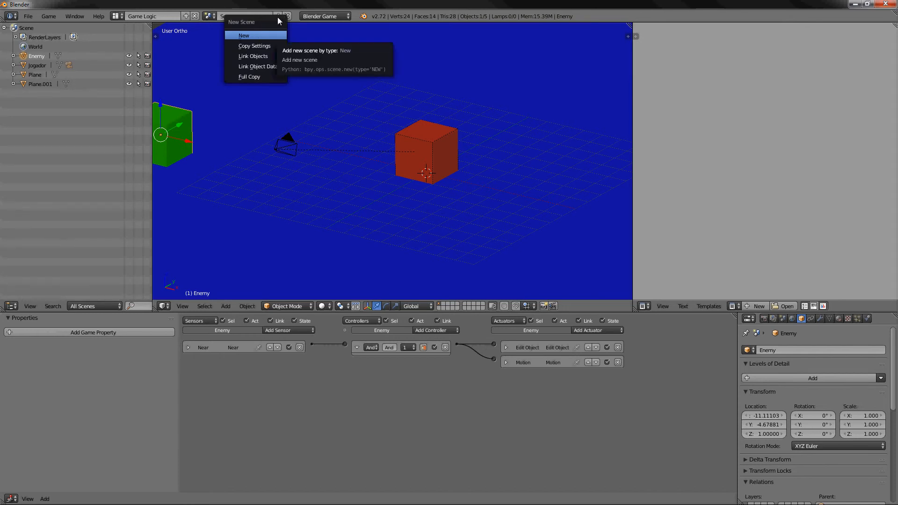
{"action": "left_click", "coordinate": [245, 35]}
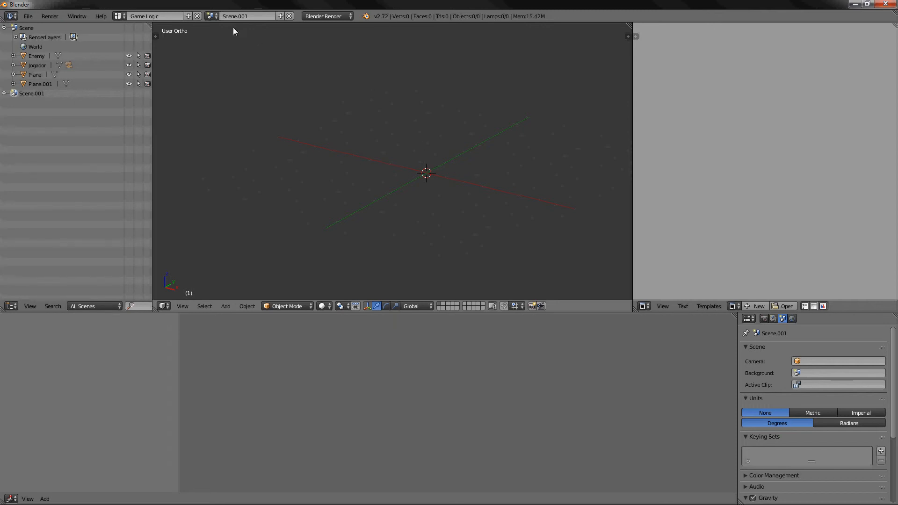
{"action": "left_click", "coordinate": [248, 17]}
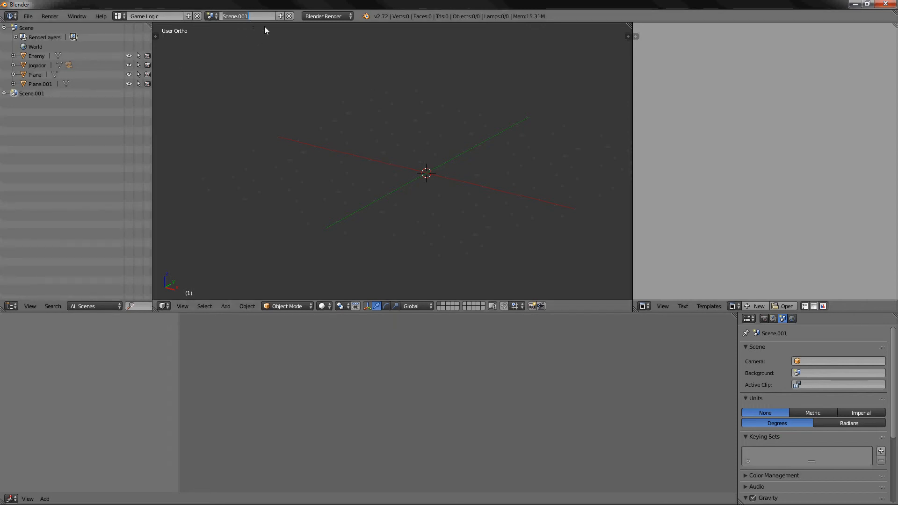
{"action": "type", "text": "Fim"}
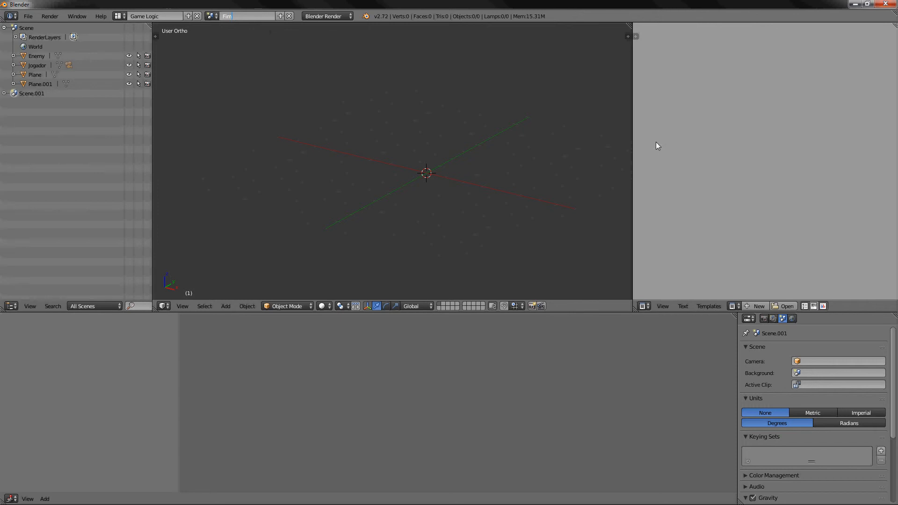
{"action": "key", "text": "Return"}
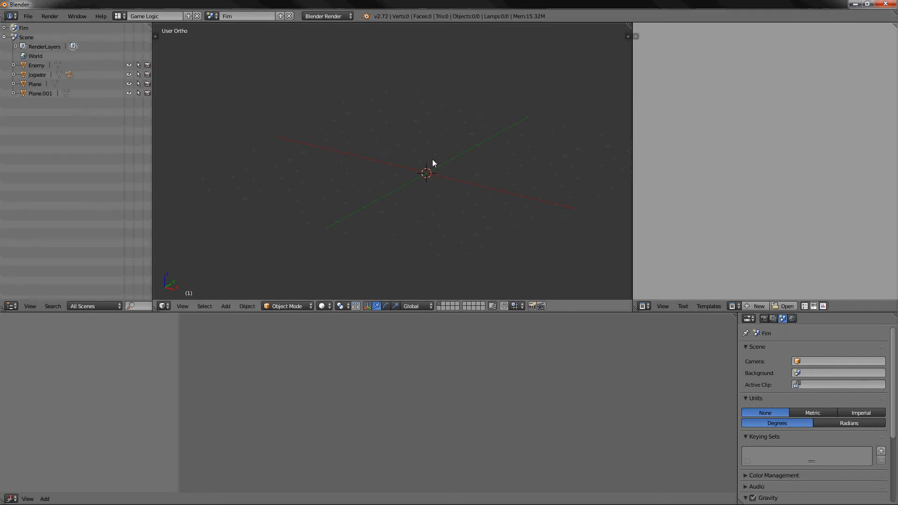
Add a text object at the origin of the Fim scene.
{"action": "middle_click_drag", "start_coordinate": [433, 163], "coordinate": [470, 172]}
{"action": "middle_click_drag", "start_coordinate": [452, 109], "coordinate": [453, 177], "text": "shift"}
{"action": "key", "text": "shift+a"}
{"action": "left_click", "coordinate": [450, 216]}
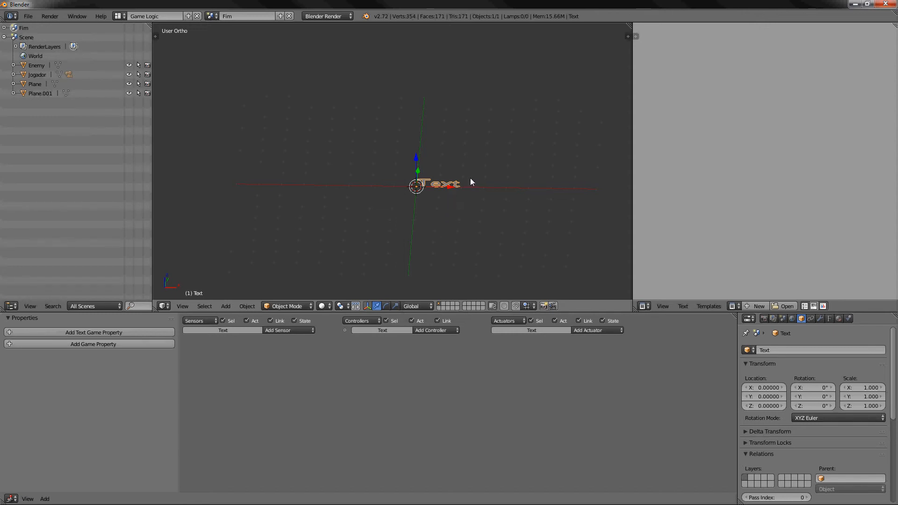
Replace the text object's default wording with FIM.
{"action": "key", "text": "Tab"}
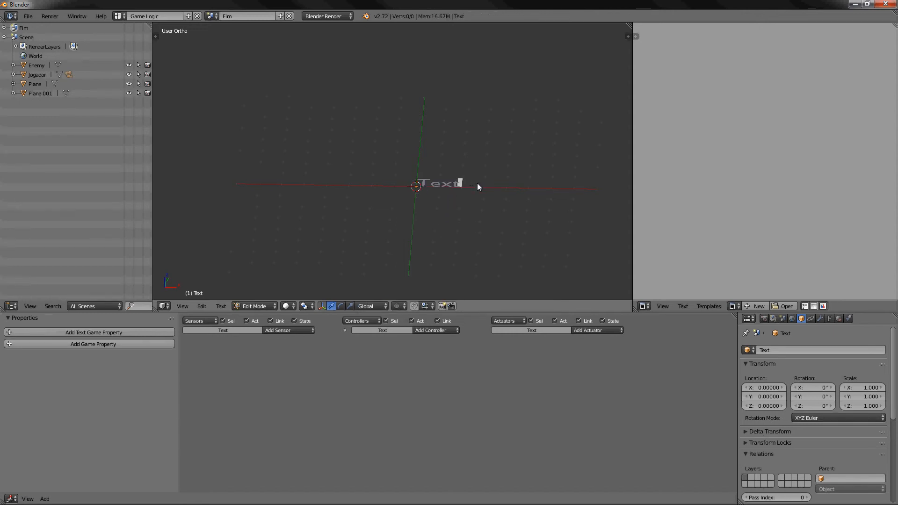
{"action": "key", "text": "BackSpace"}
{"action": "key", "text": "BackSpace"}
{"action": "key", "text": "BackSpace"}
{"action": "key", "text": "BackSpace"}
{"action": "type", "text": "FiM"}
{"action": "key", "text": "Tab"}
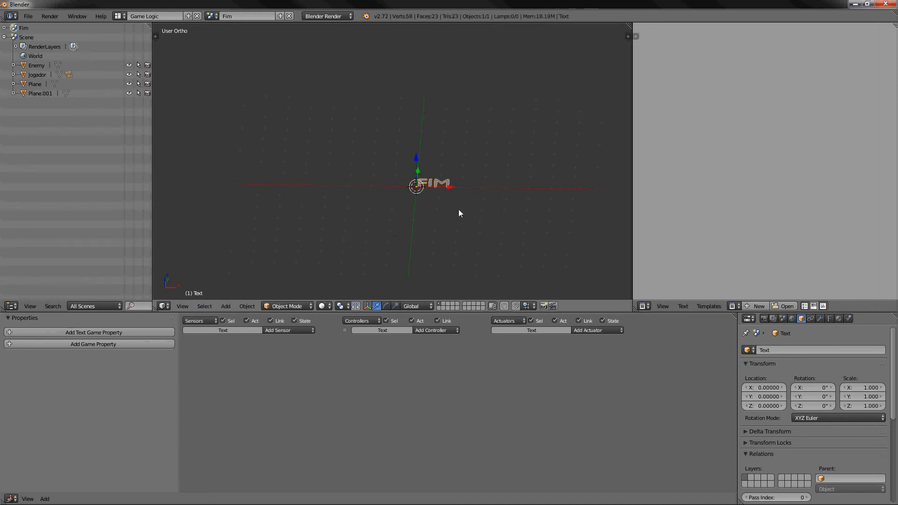
Add a new material to the FIM text and give it a light blue diffuse color.
{"action": "left_click", "coordinate": [833, 318]}
{"action": "left_click", "coordinate": [838, 319]}
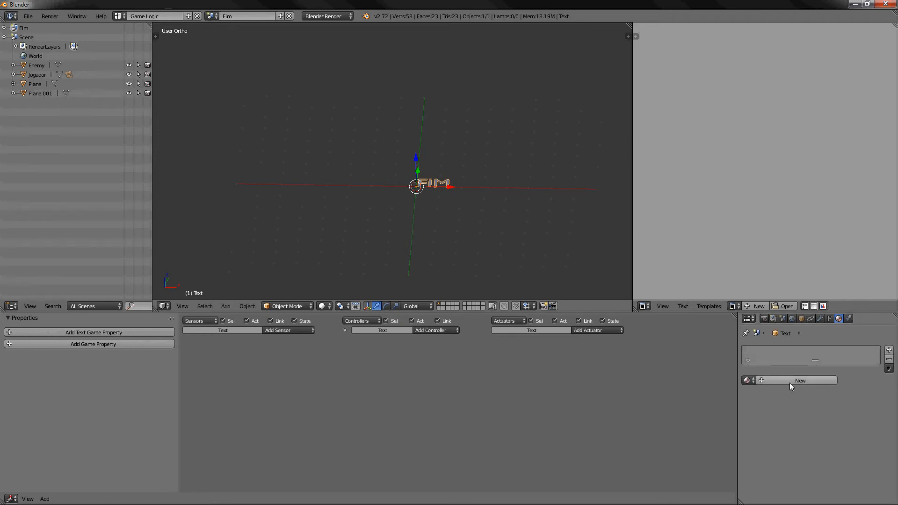
{"action": "left_click", "coordinate": [789, 380]}
{"action": "left_click", "coordinate": [762, 494]}
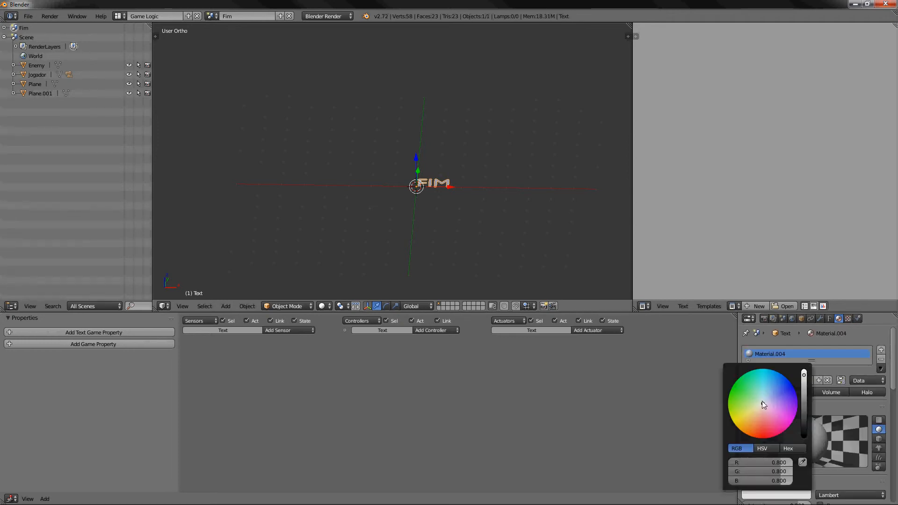
{"action": "left_click_drag", "start_coordinate": [774, 392], "coordinate": [772, 396]}
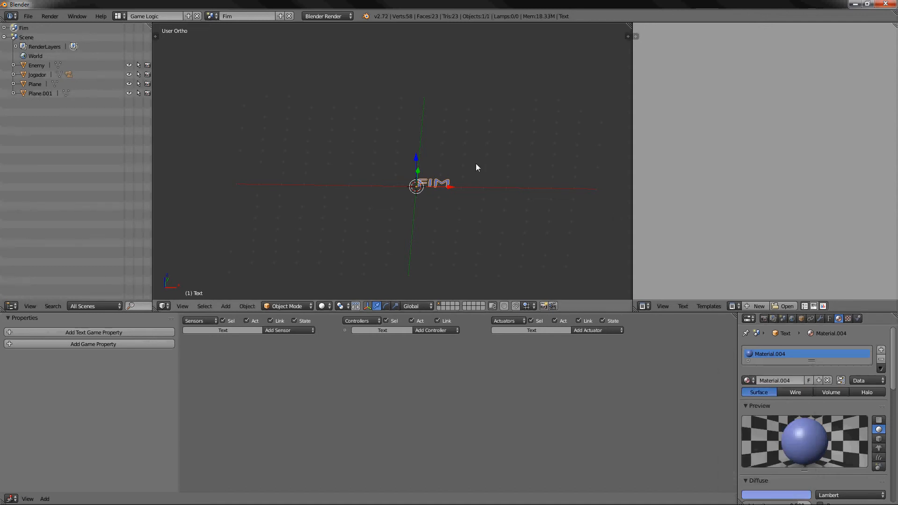
Add a plane enlarged to cover most of the grid and lower it slightly beneath the FIM text.
{"action": "key", "text": "shift+a"}
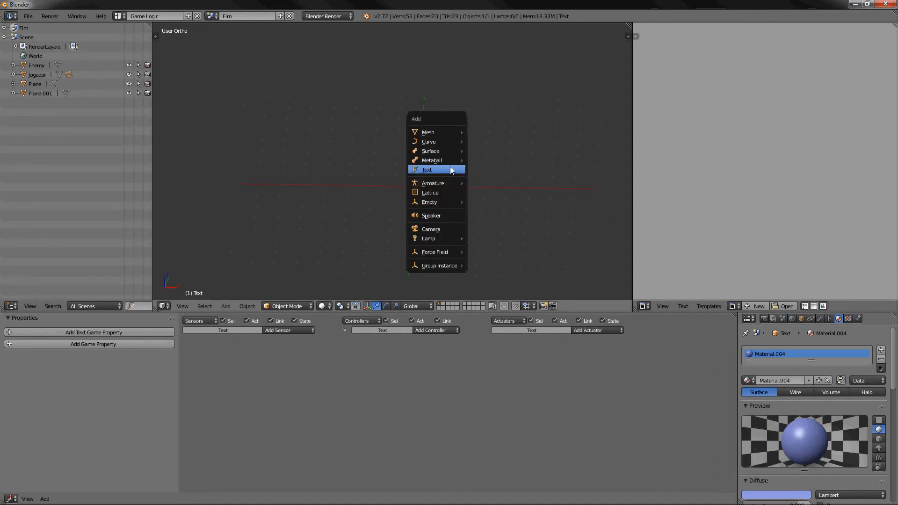
{"action": "mouse_move", "coordinate": [444, 132]}
{"action": "left_click", "coordinate": [484, 133]}
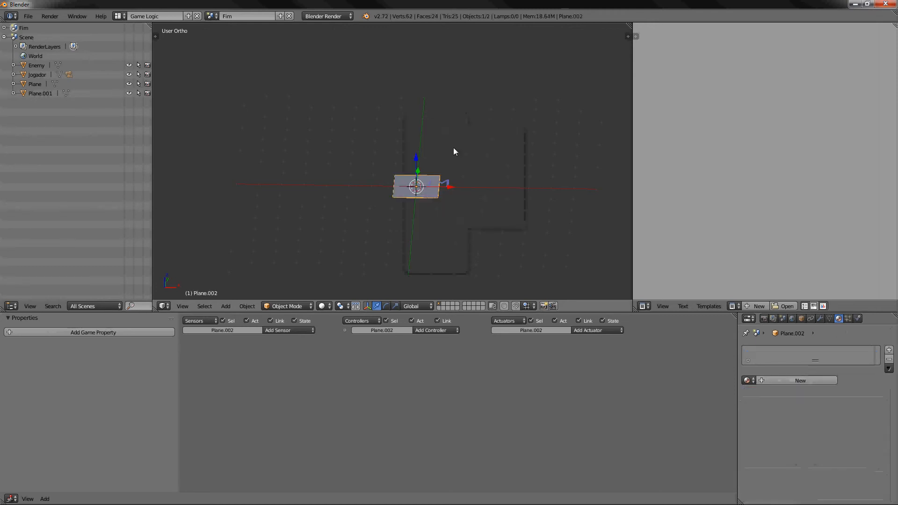
{"action": "key", "text": "s"}
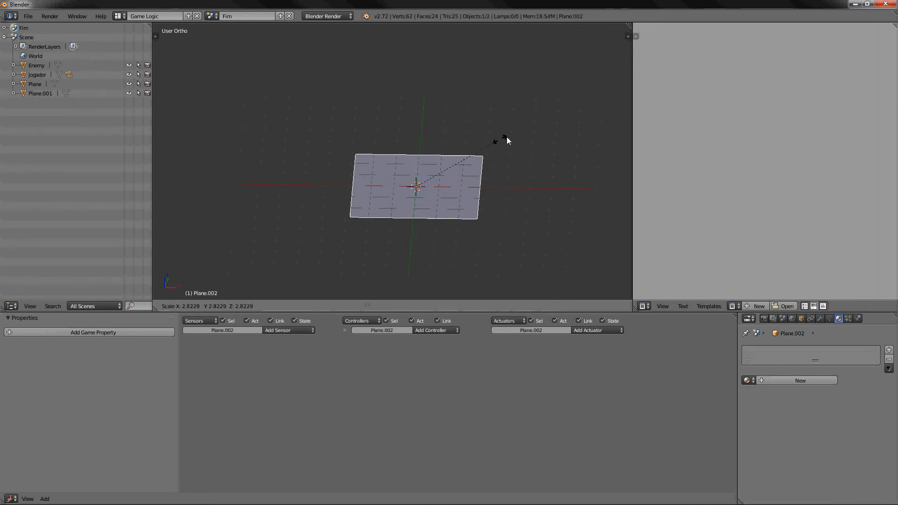
{"action": "left_click", "coordinate": [621, 77]}
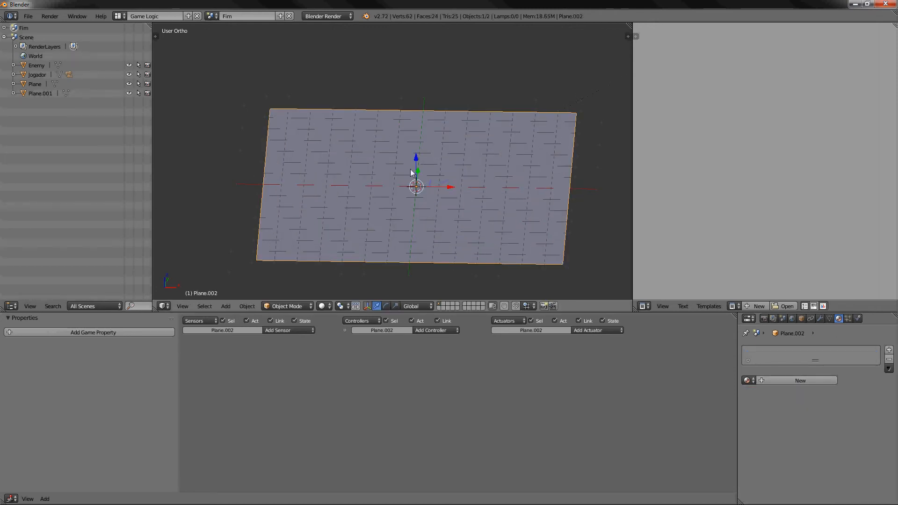
{"action": "middle_click_drag", "start_coordinate": [457, 155], "coordinate": [438, 155]}
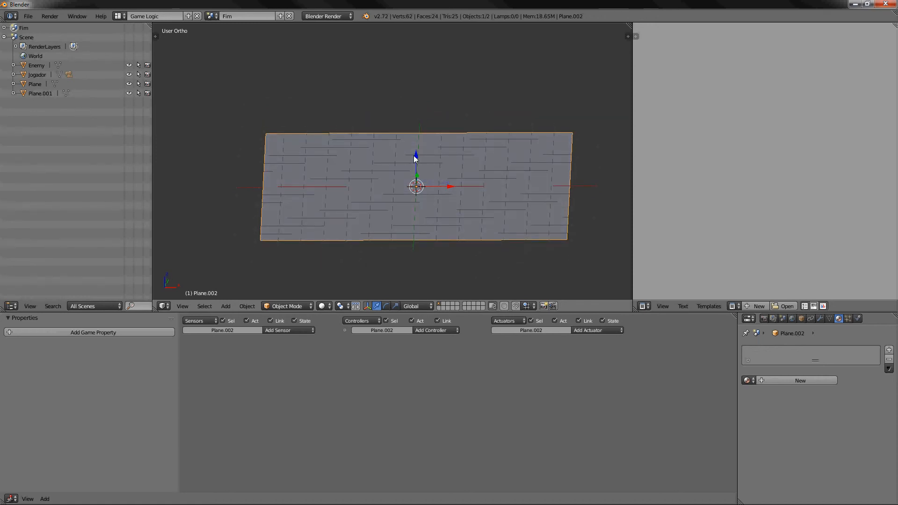
{"action": "left_click_drag", "start_coordinate": [414, 158], "coordinate": [415, 161]}
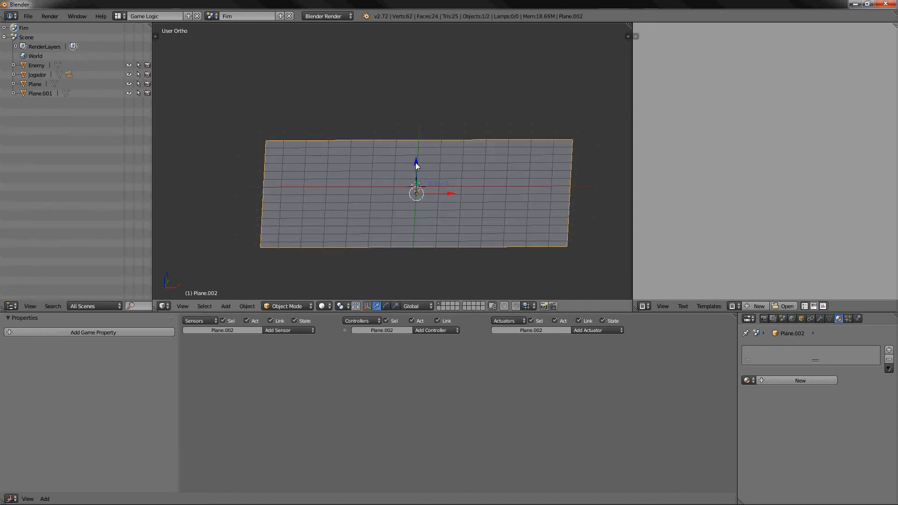
Give the plane beneath the FIM text a new material with a muted green diffuse color.
{"action": "middle_click_drag", "start_coordinate": [455, 158], "coordinate": [471, 202]}
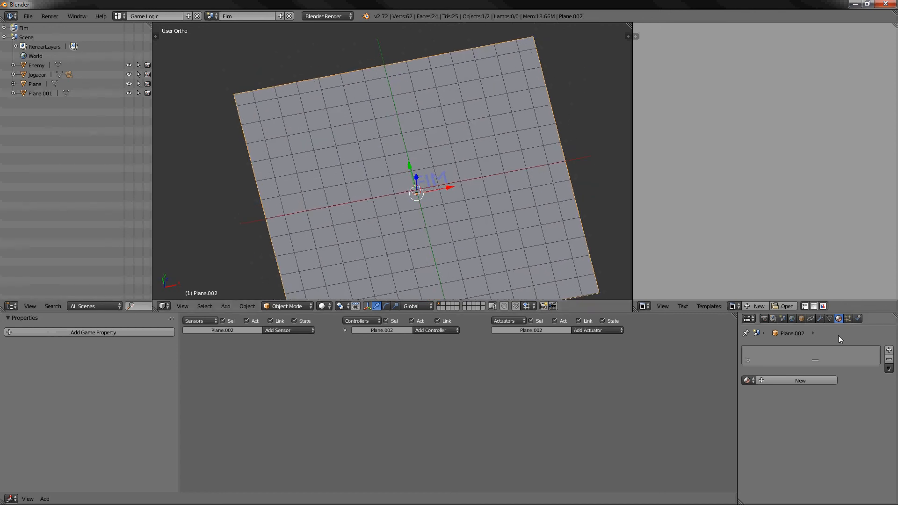
{"action": "left_click", "coordinate": [817, 380]}
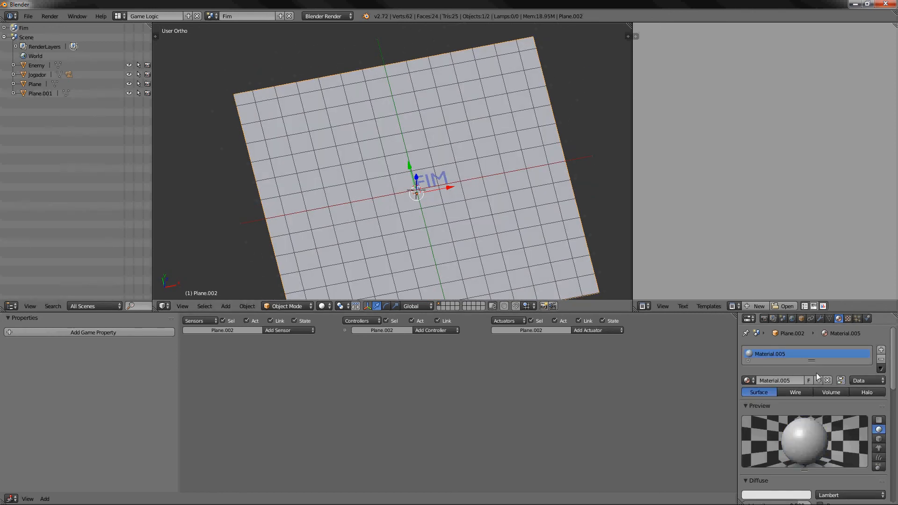
{"action": "left_click", "coordinate": [773, 495]}
{"action": "mouse_move", "coordinate": [804, 389]}
{"action": "left_mouse_down"}
{"action": "mouse_move", "coordinate": [803, 402]}
{"action": "mouse_move", "coordinate": [753, 399]}
{"action": "left_mouse_up"}
{"action": "left_click", "coordinate": [774, 396]}
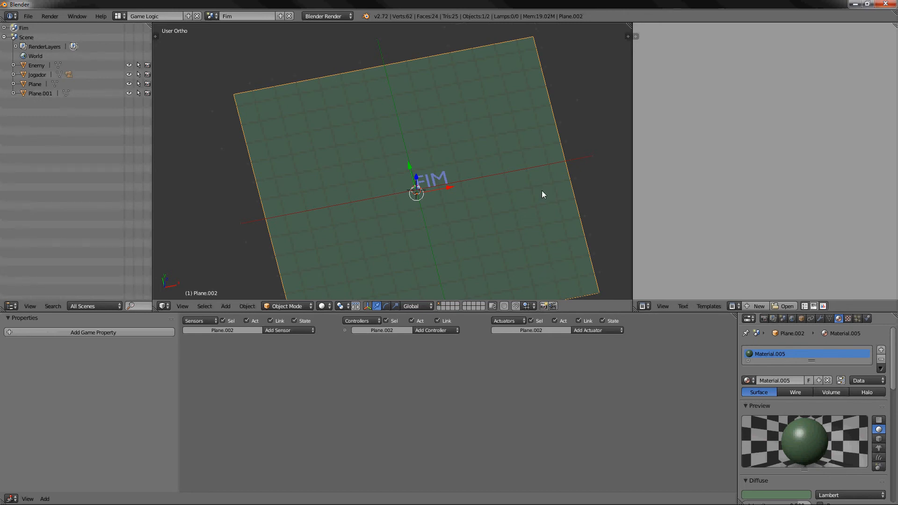
Add a camera to the Fim scene, raise it high above the plane along Z and shift it slightly along X over the text.
{"action": "middle_click_drag", "start_coordinate": [450, 188], "coordinate": [447, 153]}
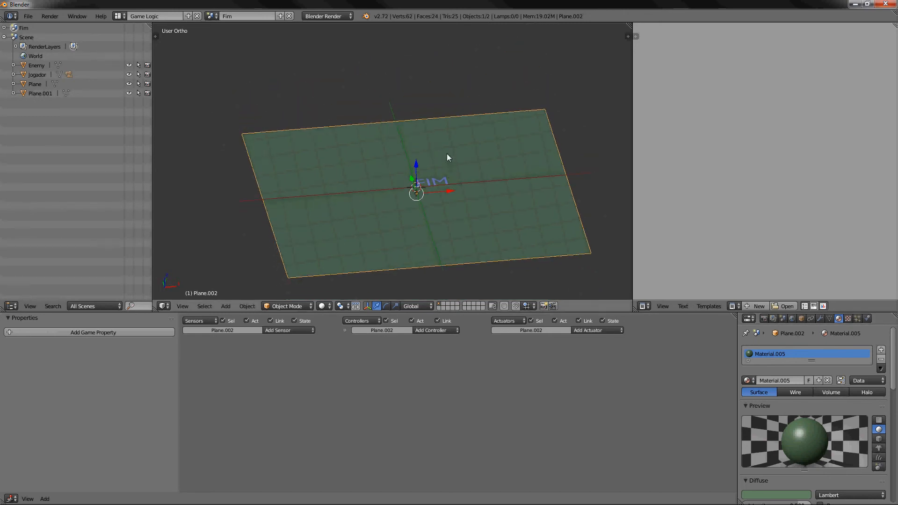
{"action": "key", "text": "shift+a"}
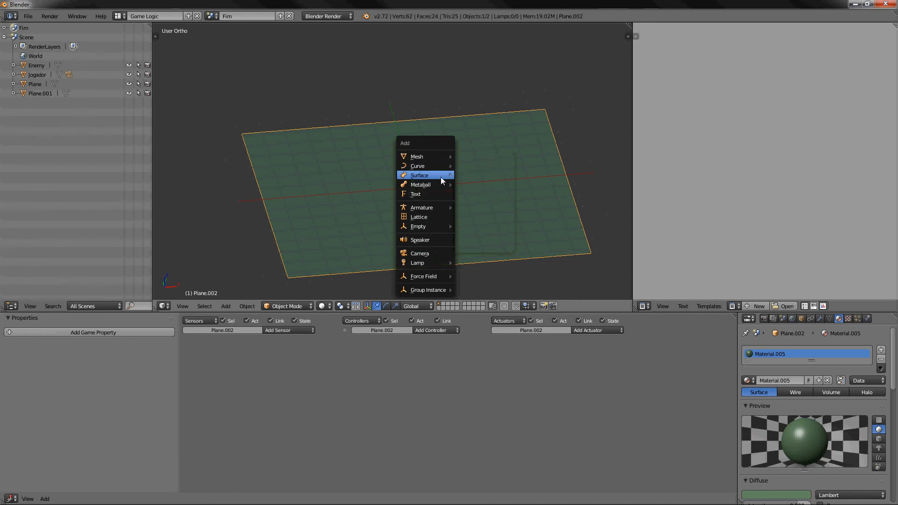
{"action": "left_click", "coordinate": [438, 253]}
{"action": "key", "text": "g"}
{"action": "key", "text": "z"}
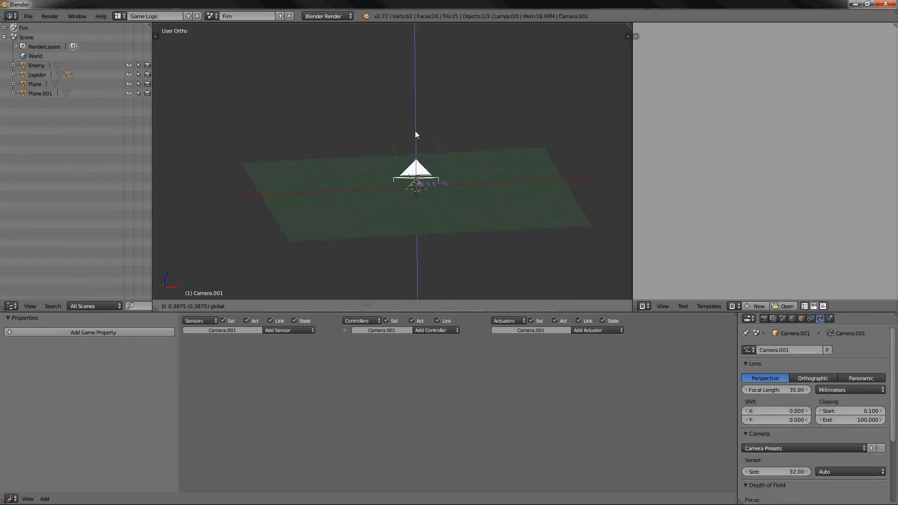
{"action": "left_click", "coordinate": [413, 29]}
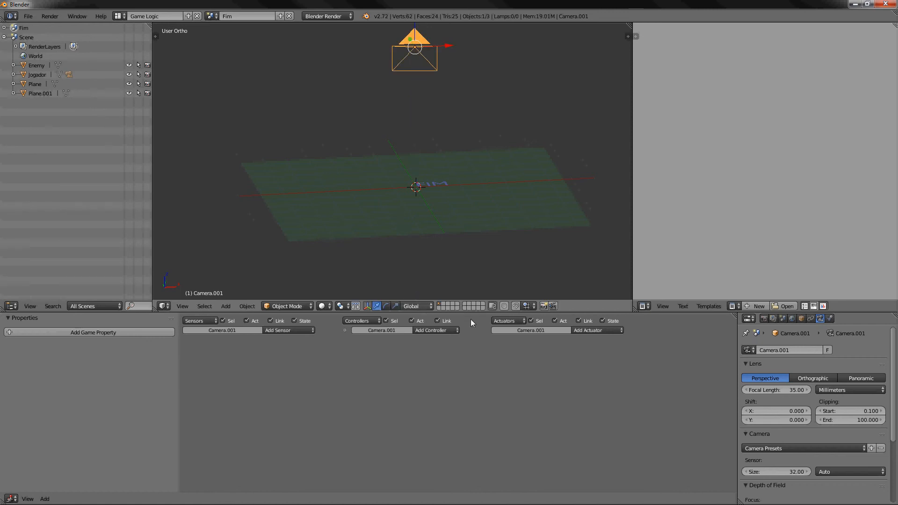
{"action": "left_click_drag", "start_coordinate": [446, 44], "coordinate": [475, 43]}
{"action": "middle_click_drag", "start_coordinate": [488, 47], "coordinate": [487, 77]}
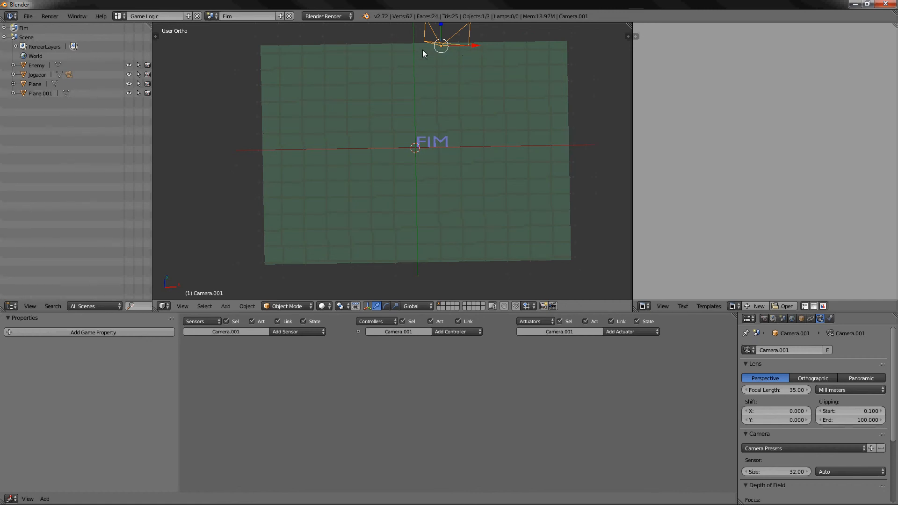
Look through the new camera and adjust its aim at the FIM text with walk navigation.
{"action": "key", "text": "KP_0"}
{"action": "key", "text": "shift+f"}
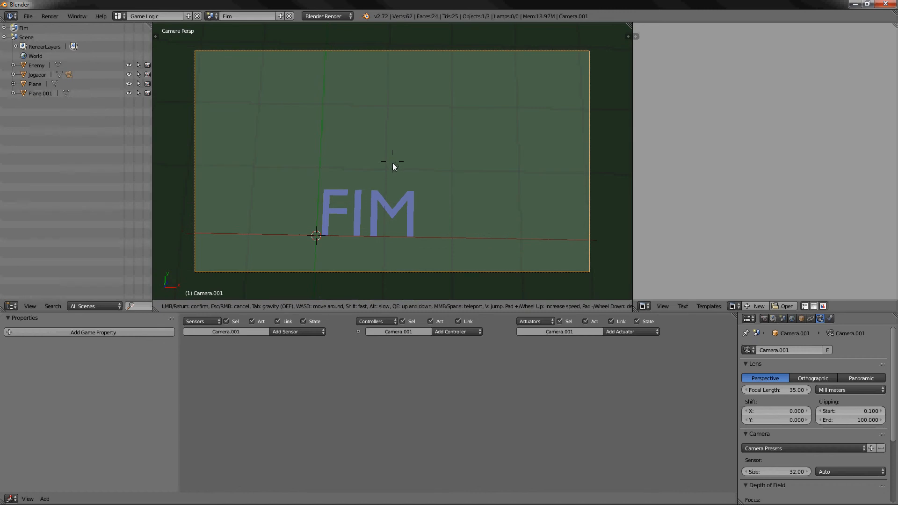
{"action": "left_click", "coordinate": [391, 162]}
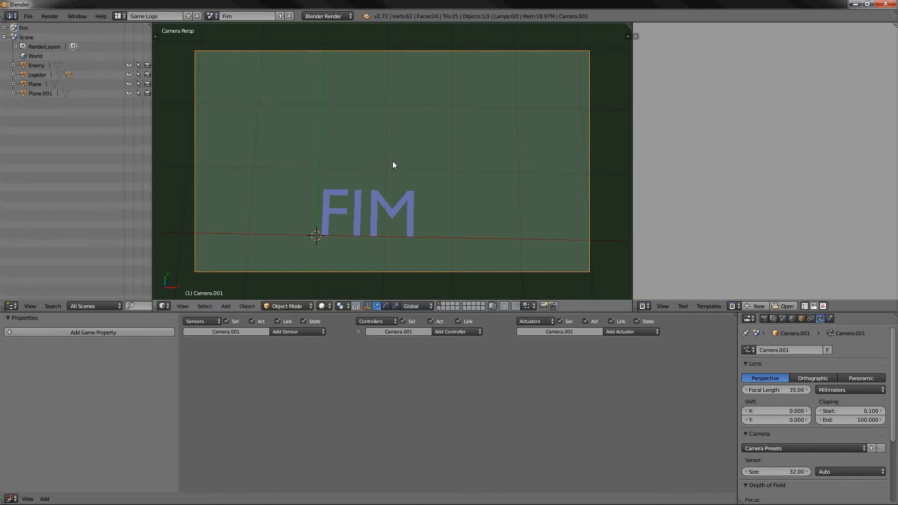
{"action": "key", "text": "KP_0"}
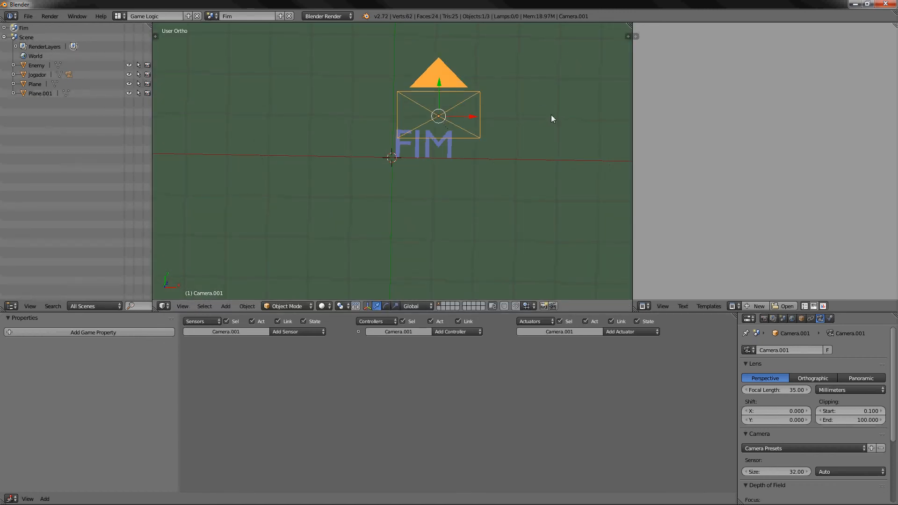
{"action": "middle_click_drag", "start_coordinate": [553, 116], "coordinate": [366, 108]}
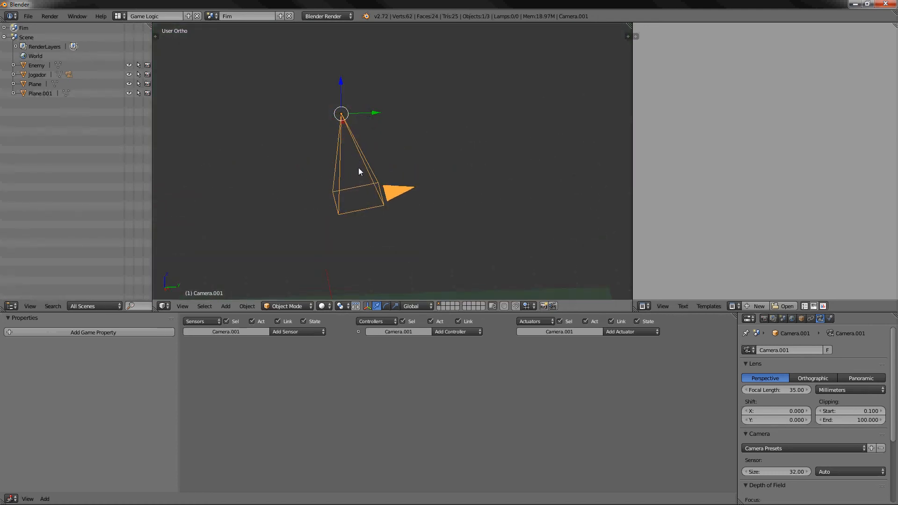
{"action": "key", "text": "KP_0"}
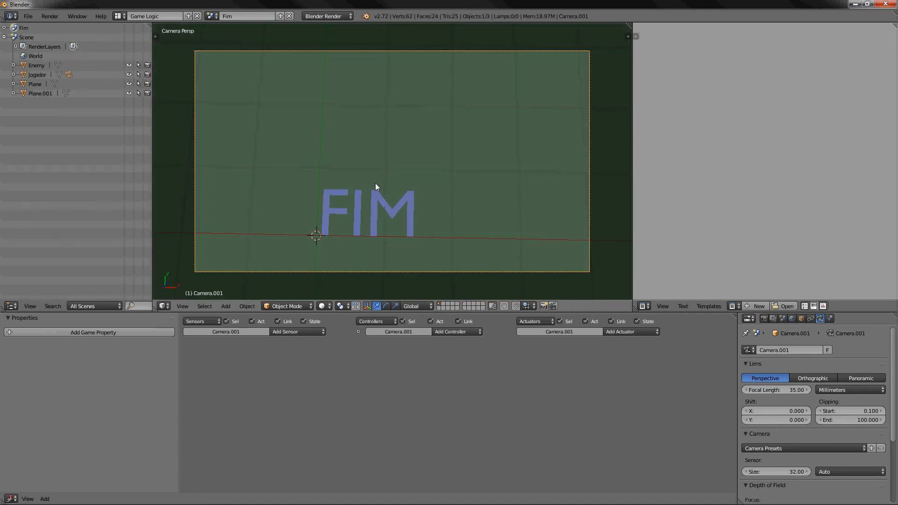
{"action": "key", "text": "shift+f"}
{"action": "key", "text": "Escape"}
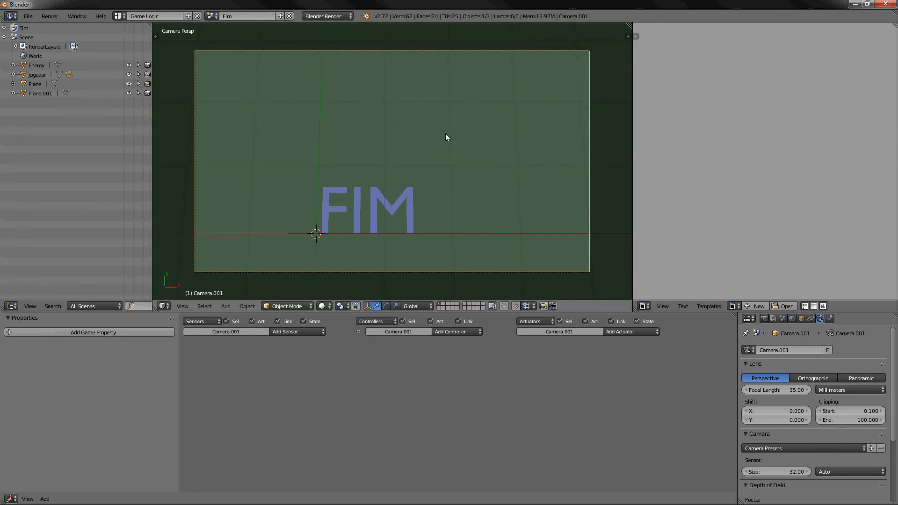
Rotate the camera about the global X axis to face down, and fine-tune its aim so FIM sits near mid-height of the frame.
{"action": "key", "text": "KP_0"}
{"action": "middle_click_drag", "start_coordinate": [504, 216], "coordinate": [470, 155]}
{"action": "key", "text": "r"}
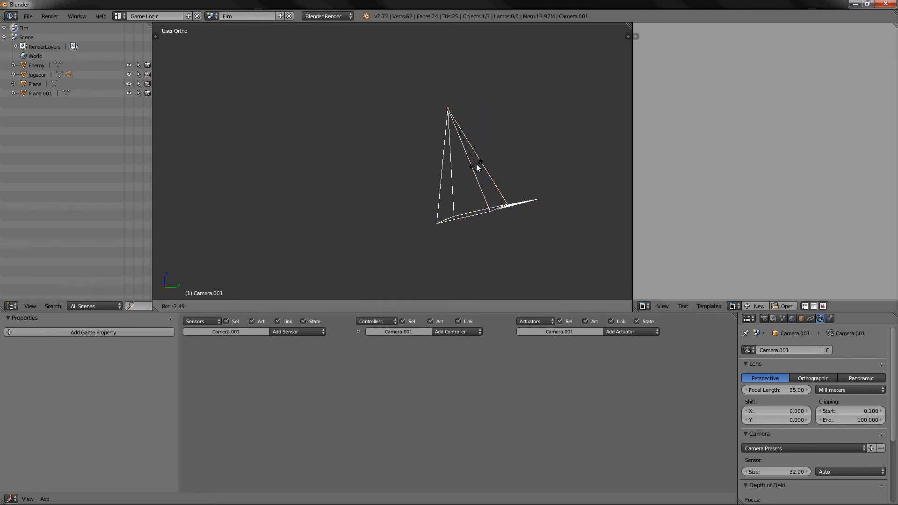
{"action": "key", "text": "x"}
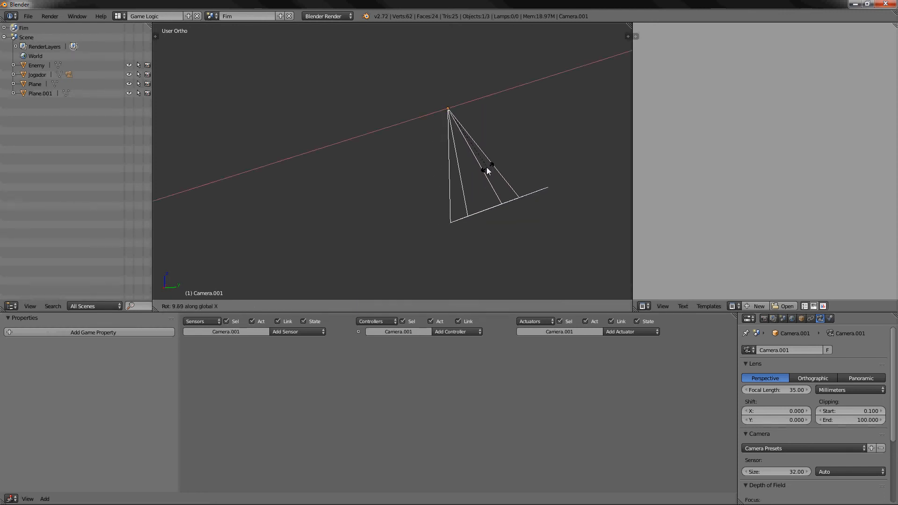
{"action": "left_click", "coordinate": [461, 172]}
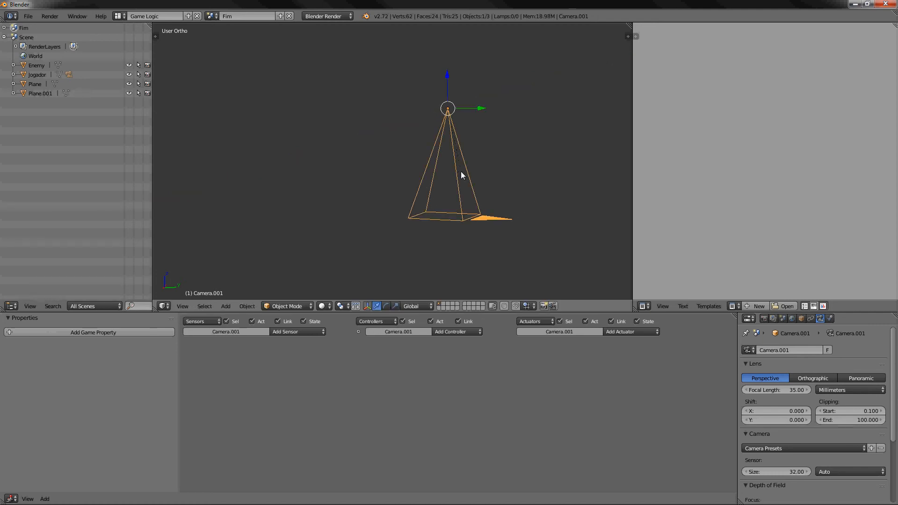
{"action": "middle_click_drag", "start_coordinate": [469, 203], "coordinate": [551, 241]}
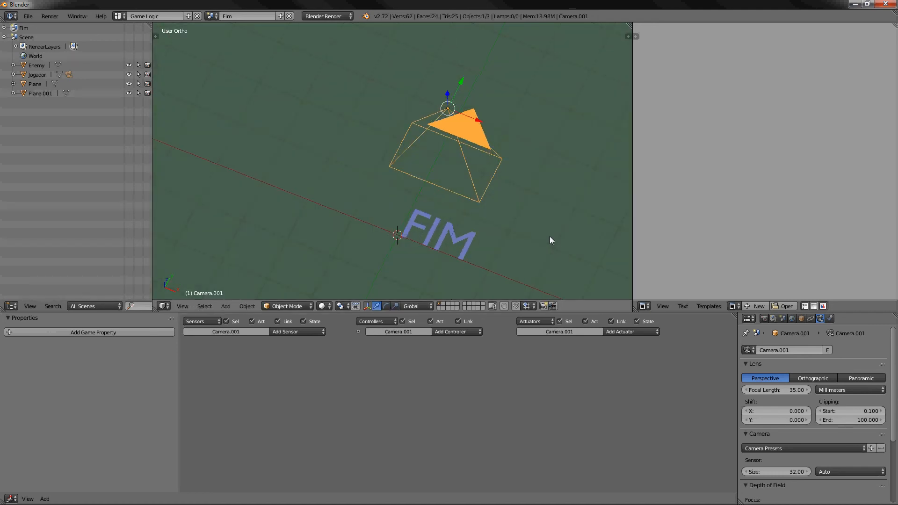
{"action": "key", "text": "KP_0"}
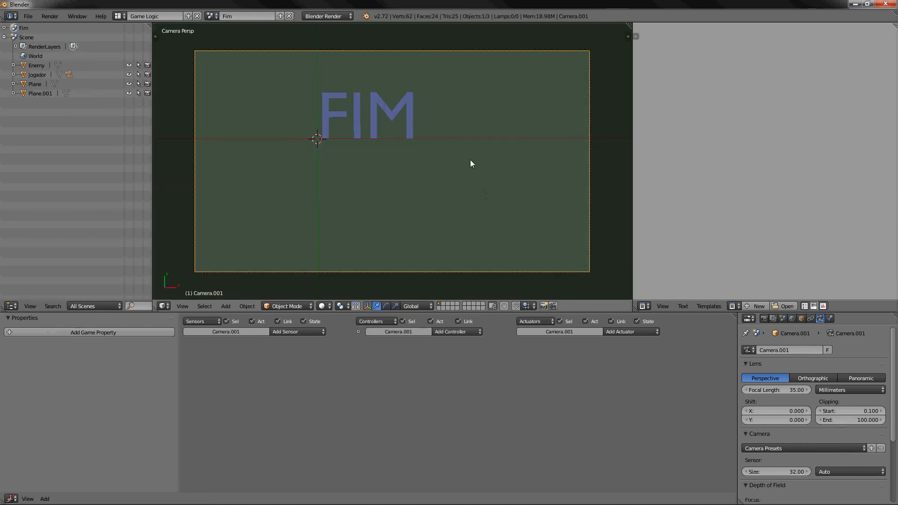
{"action": "key", "text": "shift+f"}
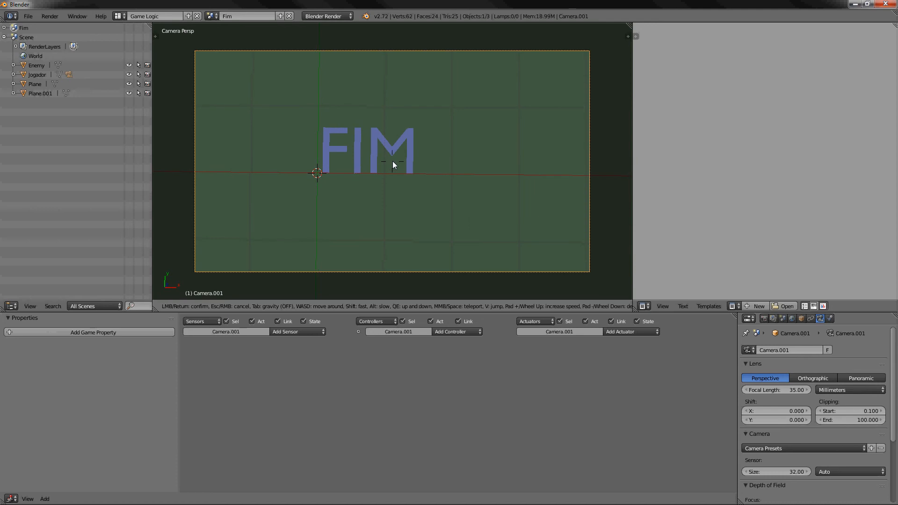
{"action": "left_click", "coordinate": [392, 161]}
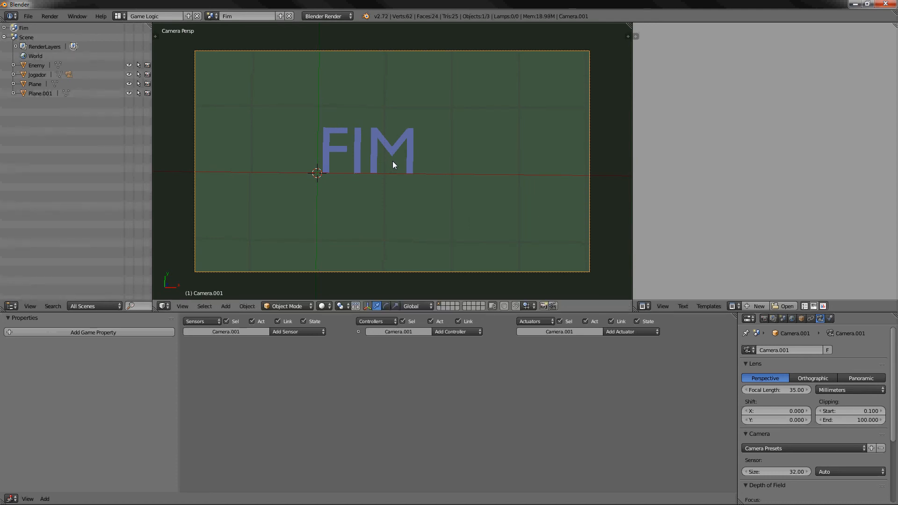
Scale the FIM text to more than twice its size and move it along X and Y to center it in the camera frame.
{"action": "right_click", "coordinate": [384, 149]}
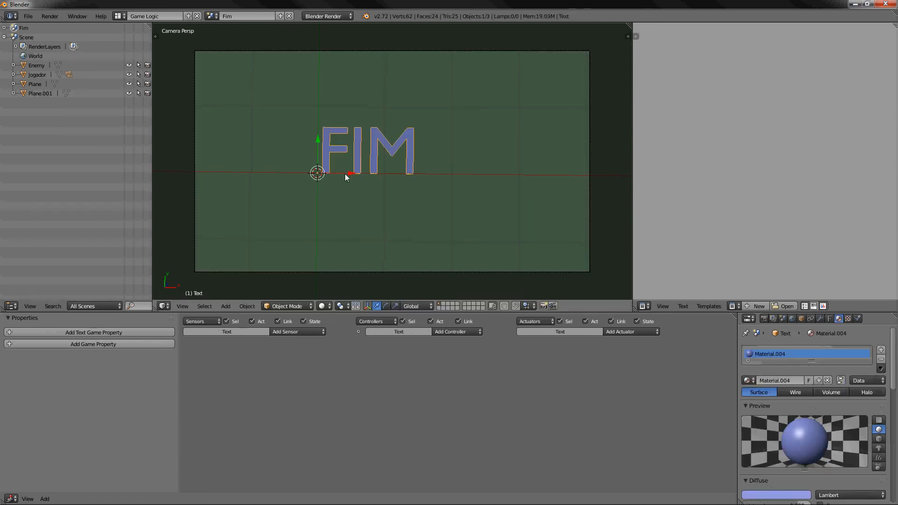
{"action": "left_click_drag", "start_coordinate": [344, 173], "coordinate": [387, 176]}
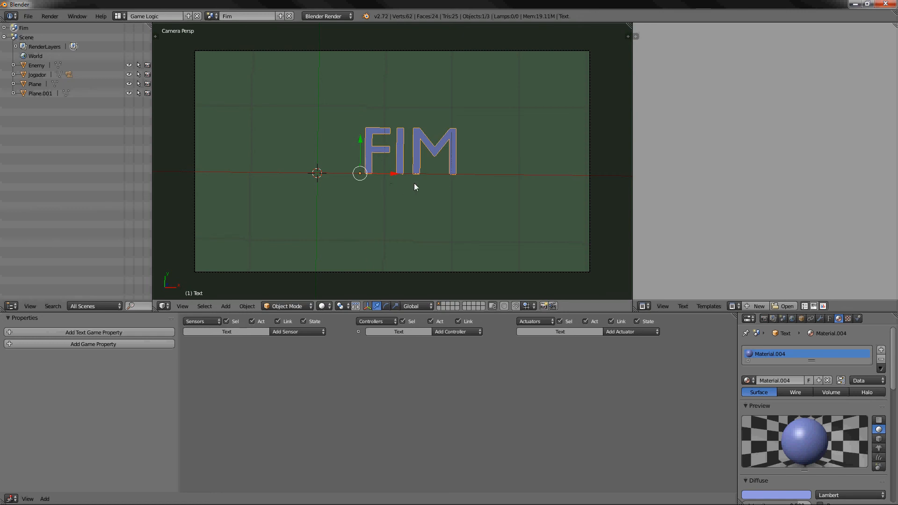
{"action": "key", "text": "s"}
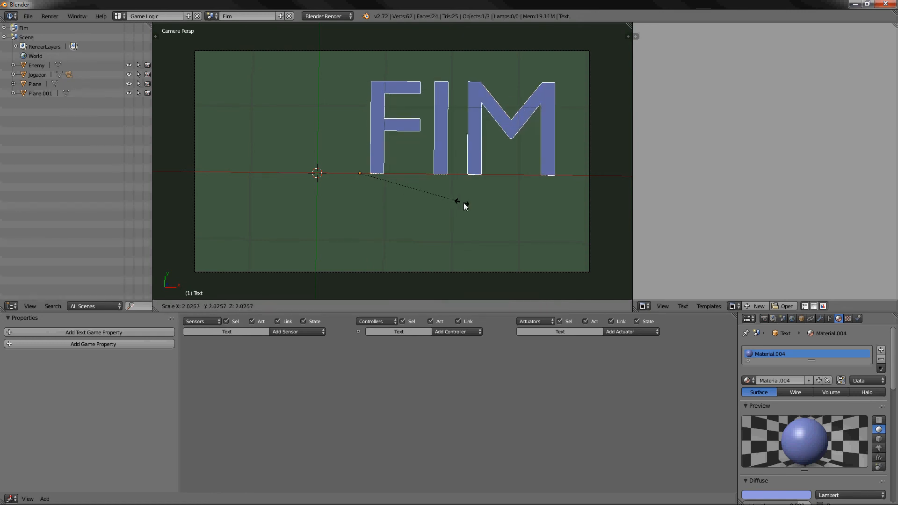
{"action": "left_click", "coordinate": [476, 206]}
{"action": "left_click_drag", "start_coordinate": [393, 178], "coordinate": [295, 172]}
{"action": "left_click_drag", "start_coordinate": [269, 139], "coordinate": [268, 175]}
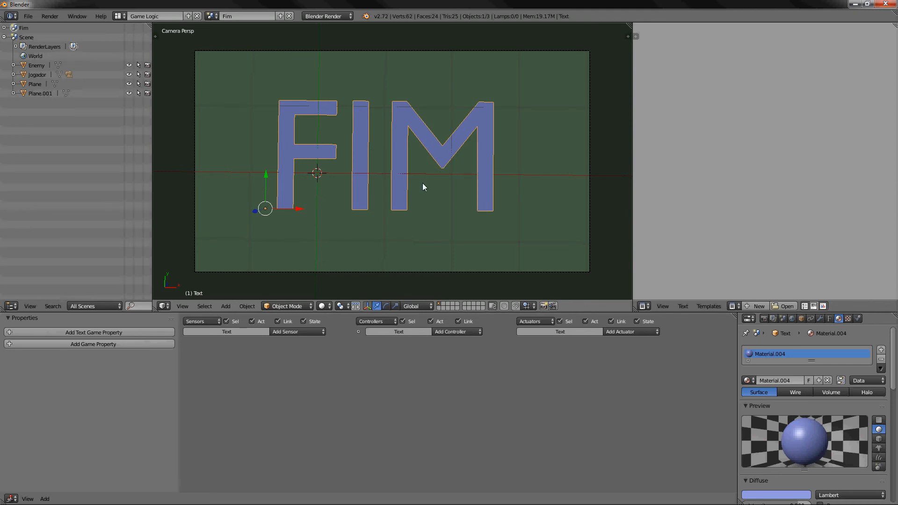
Create a new world for the Fim scene and enable Environment Lighting in it.
{"action": "middle_click_drag", "start_coordinate": [422, 184], "coordinate": [470, 139]}
{"action": "left_click", "coordinate": [792, 318]}
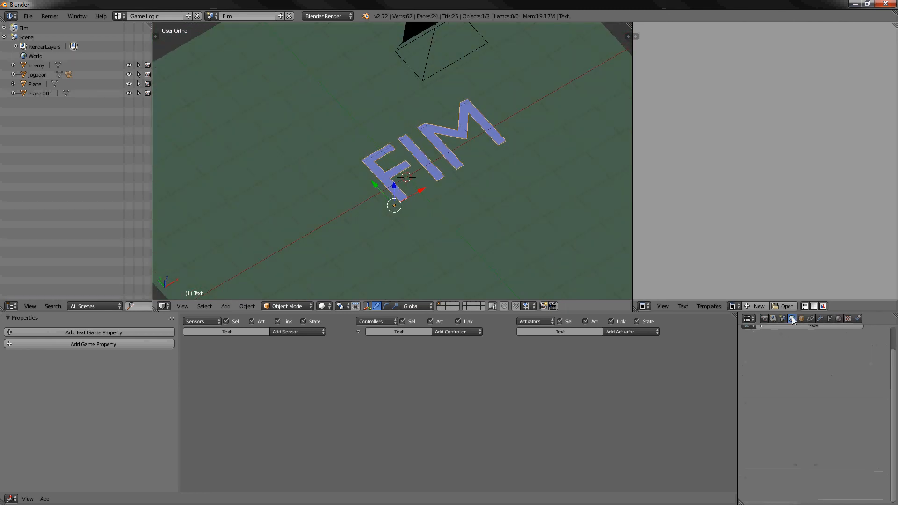
{"action": "left_click", "coordinate": [829, 327]}
{"action": "scroll", "coordinate": [892, 360], "scroll_direction": "up", "scroll_amount": 2}
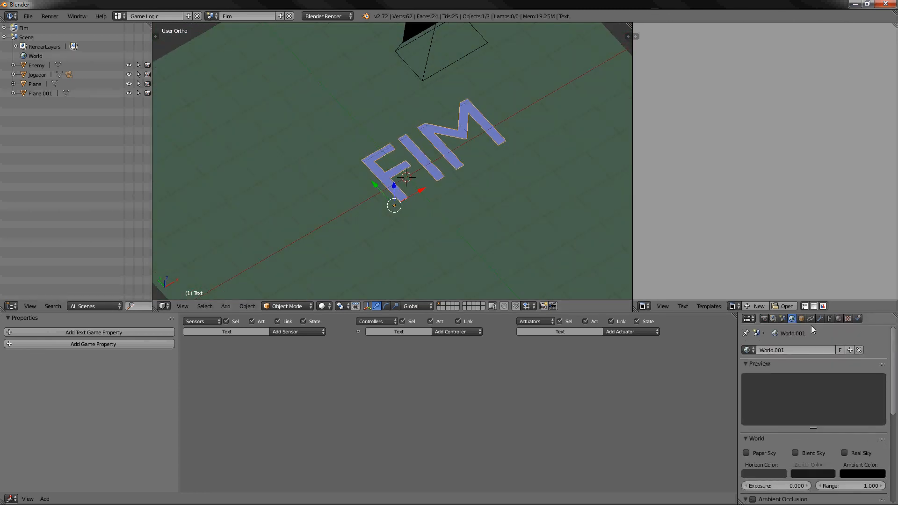
{"action": "scroll", "coordinate": [895, 412], "scroll_direction": "down", "scroll_amount": 5}
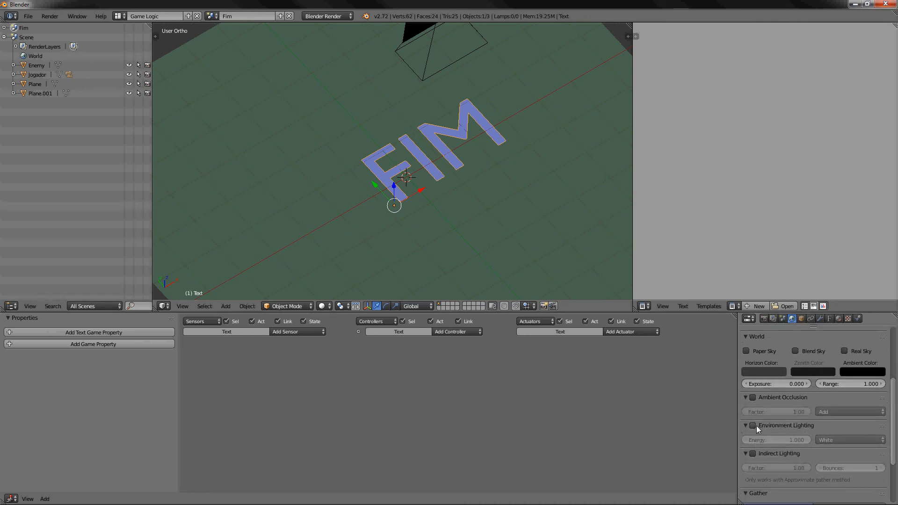
{"action": "left_click", "coordinate": [752, 426]}
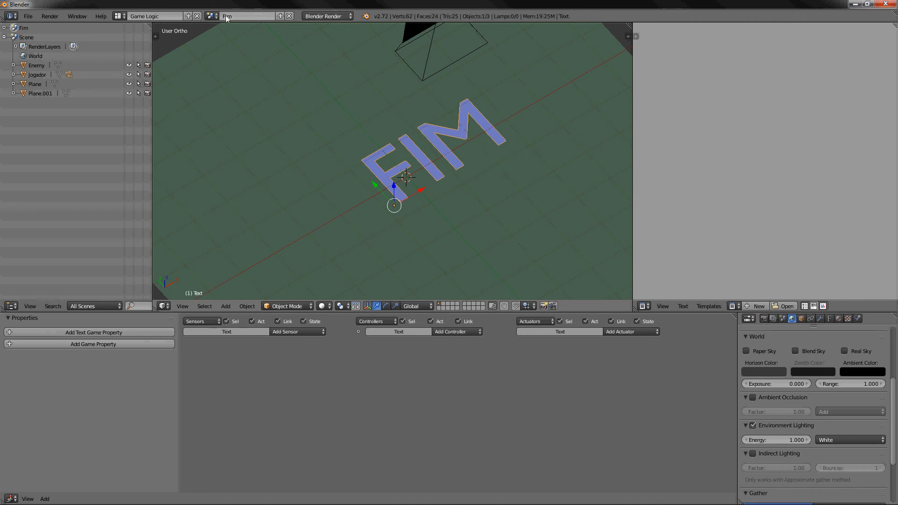
Switch to the scene named Scene and add a Collision sensor to the Enemy cube with its property set to Jogador.
{"action": "left_click", "coordinate": [212, 16]}
{"action": "left_click", "coordinate": [221, 38]}
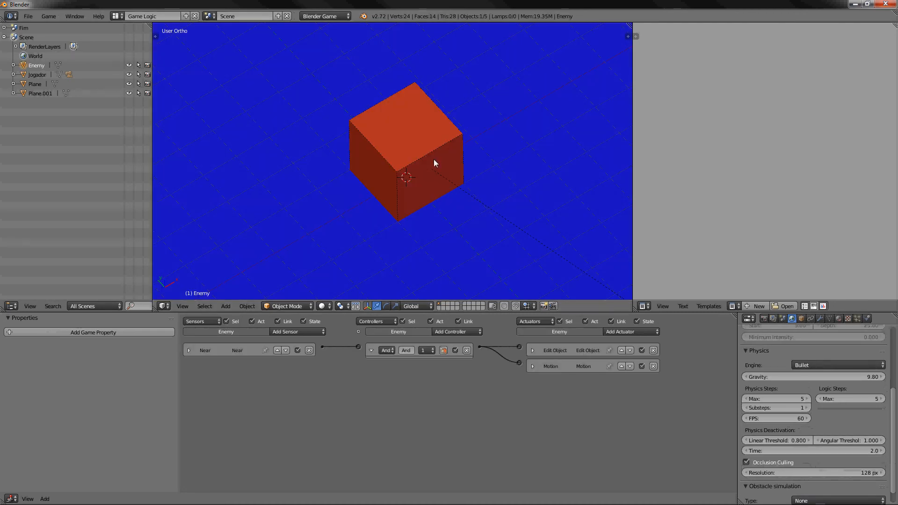
{"action": "scroll", "coordinate": [485, 178], "scroll_direction": "down", "scroll_amount": 4}
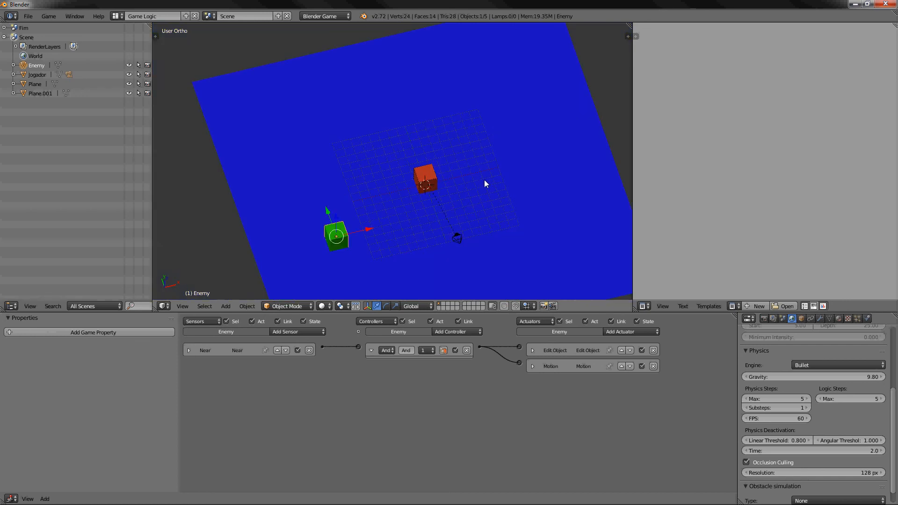
{"action": "scroll", "coordinate": [445, 190], "scroll_direction": "up", "scroll_amount": 1}
{"action": "middle_click_drag", "start_coordinate": [497, 184], "coordinate": [287, 195], "text": "shift"}
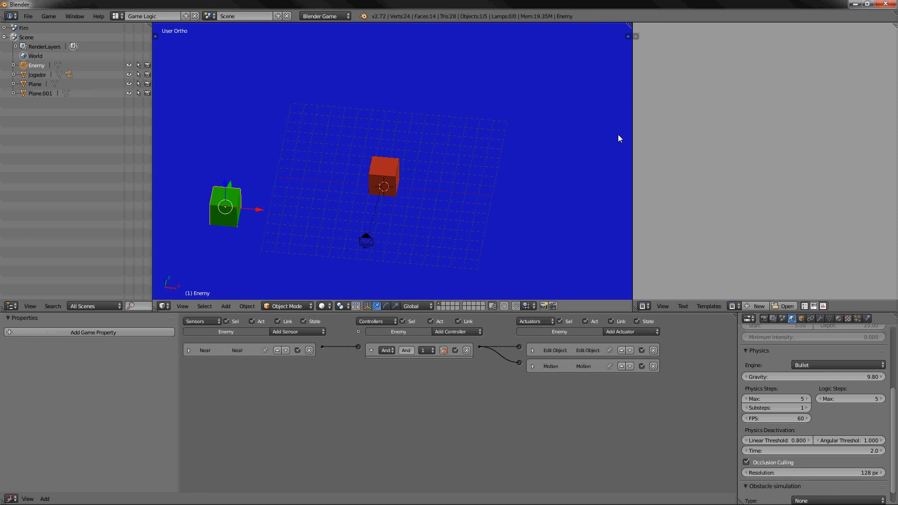
{"action": "left_click", "coordinate": [296, 332]}
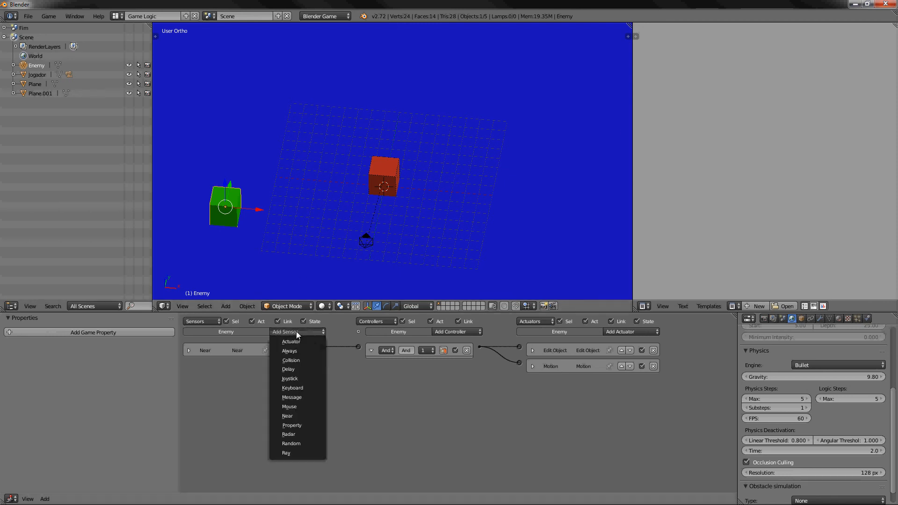
{"action": "left_click", "coordinate": [297, 360]}
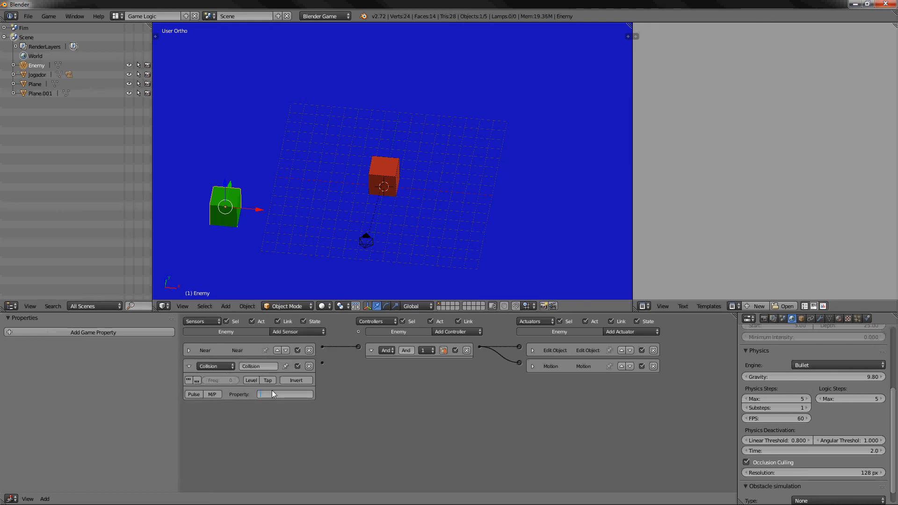
{"action": "left_click", "coordinate": [285, 394]}
{"action": "type", "text": "Jogador"}
{"action": "key", "text": "Return"}
Add a Scene actuator to the Enemy cube with its mode set to Set Scene and Fim as the target scene.
{"action": "left_click", "coordinate": [622, 330]}
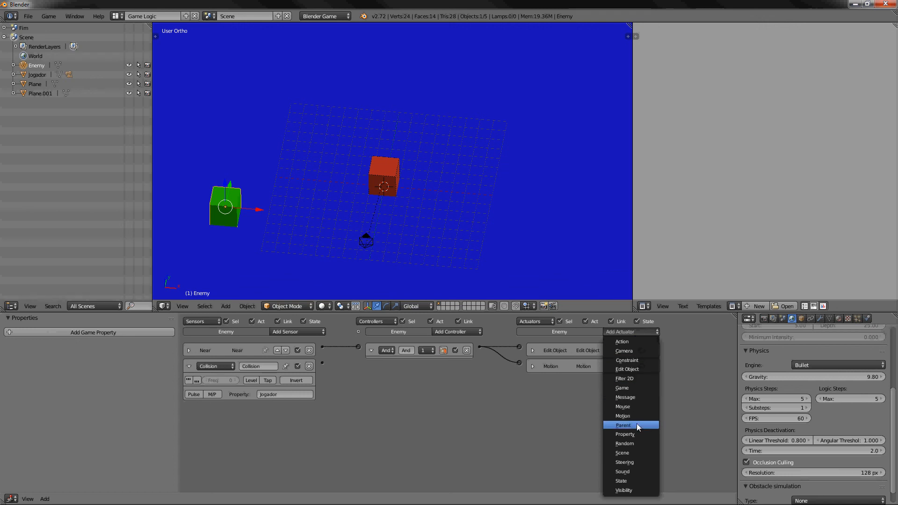
{"action": "left_click", "coordinate": [630, 452]}
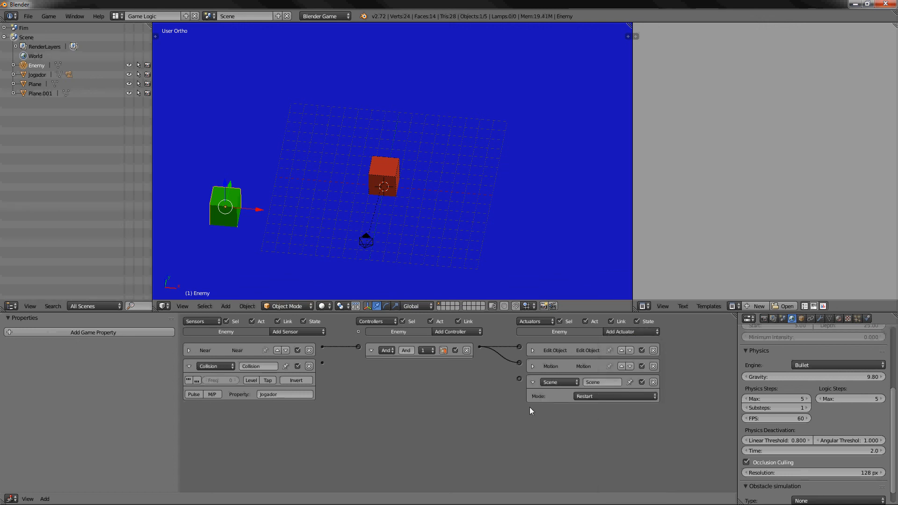
{"action": "left_click", "coordinate": [610, 396]}
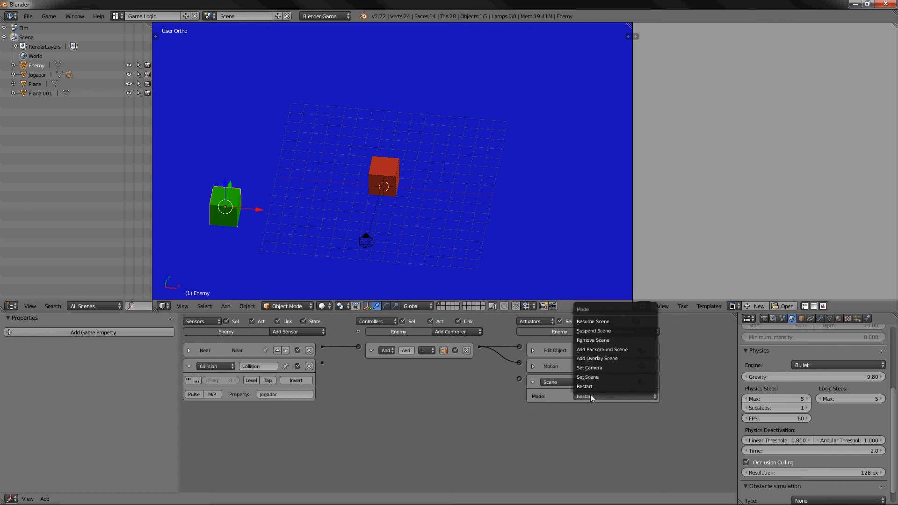
{"action": "left_click", "coordinate": [589, 377]}
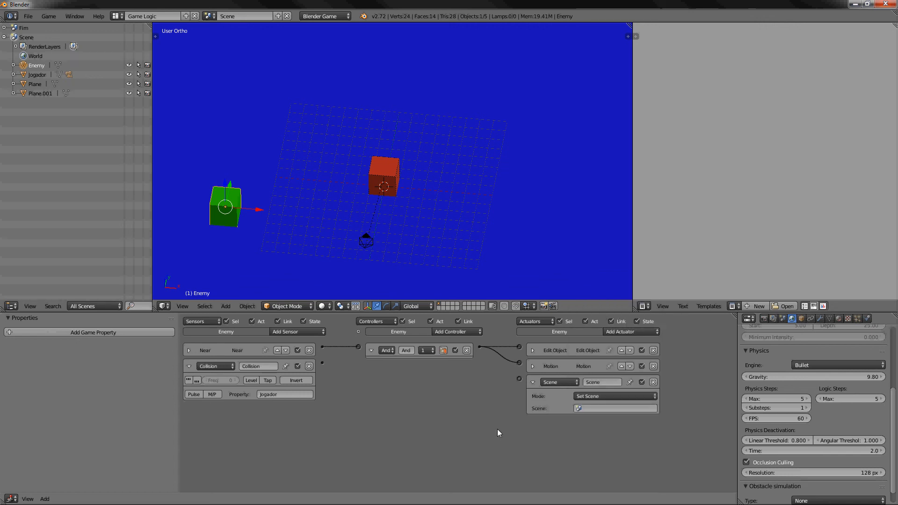
{"action": "left_click", "coordinate": [580, 408]}
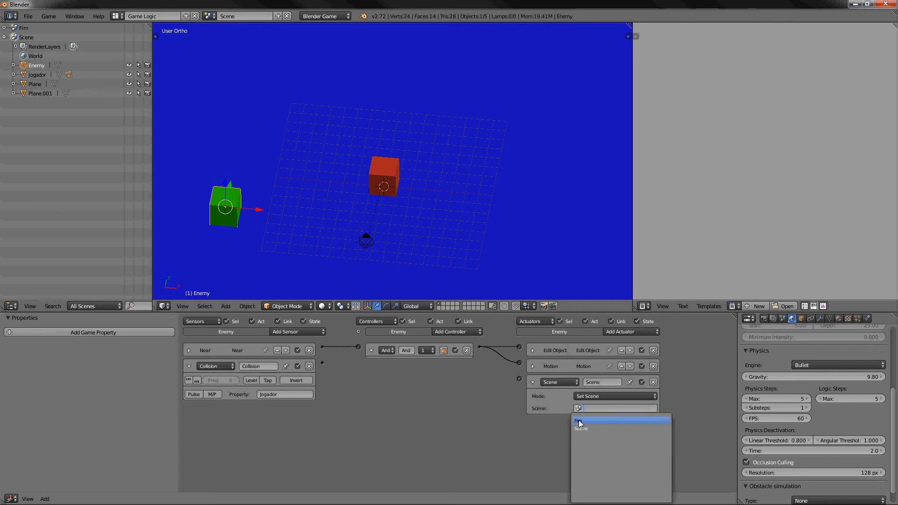
{"action": "left_click", "coordinate": [579, 420]}
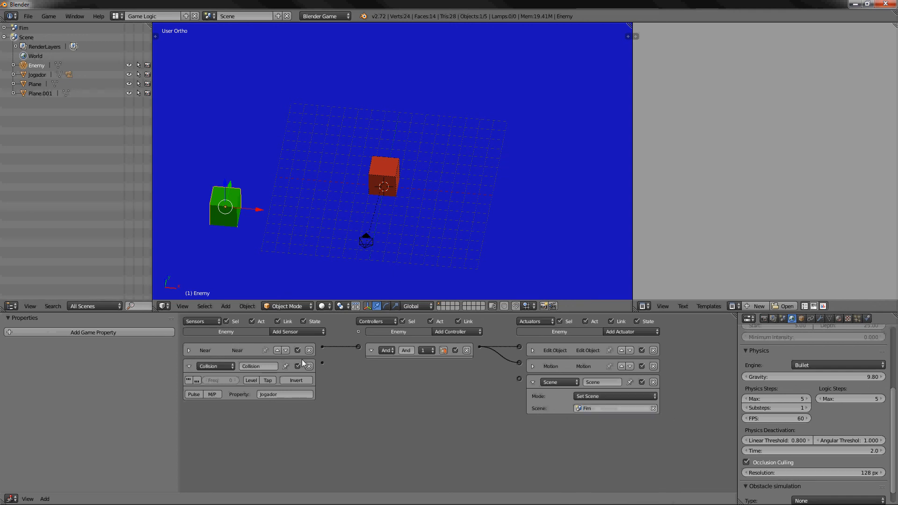
Link the Enemy's Collision sensor to the Scene actuator through a new And controller, and collapse both controllers.
{"action": "left_click_drag", "start_coordinate": [322, 363], "coordinate": [519, 379]}
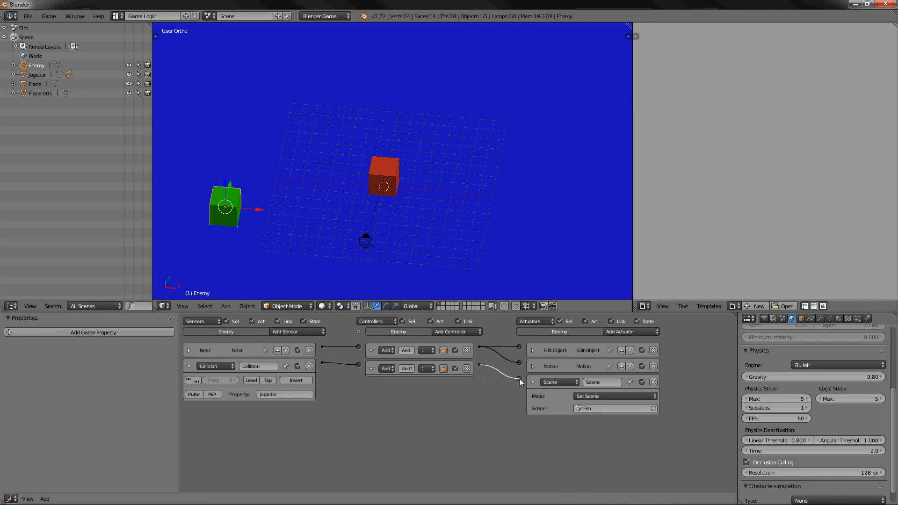
{"action": "left_click", "coordinate": [370, 349]}
{"action": "left_click", "coordinate": [372, 363]}
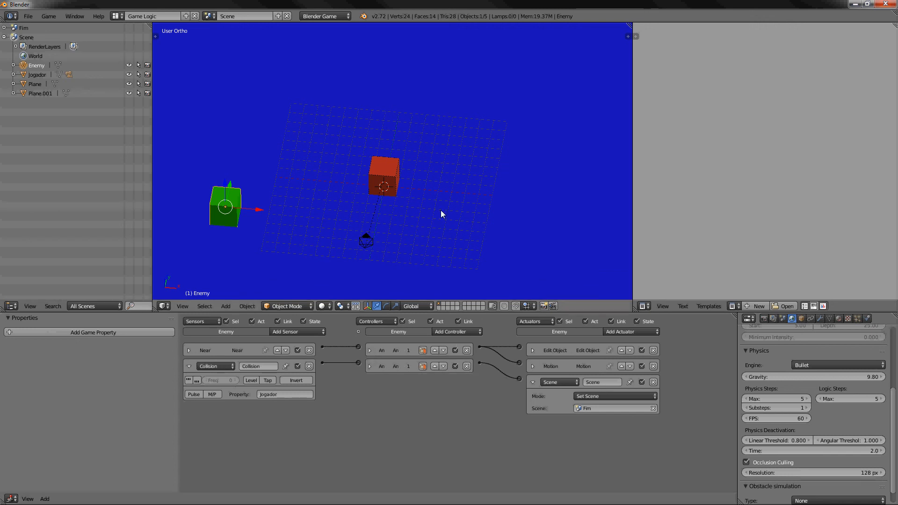
Test the game from the camera view by steering the red player cube around near the enemy, and exit the game.
{"action": "middle_click_drag", "start_coordinate": [417, 176], "coordinate": [467, 142]}
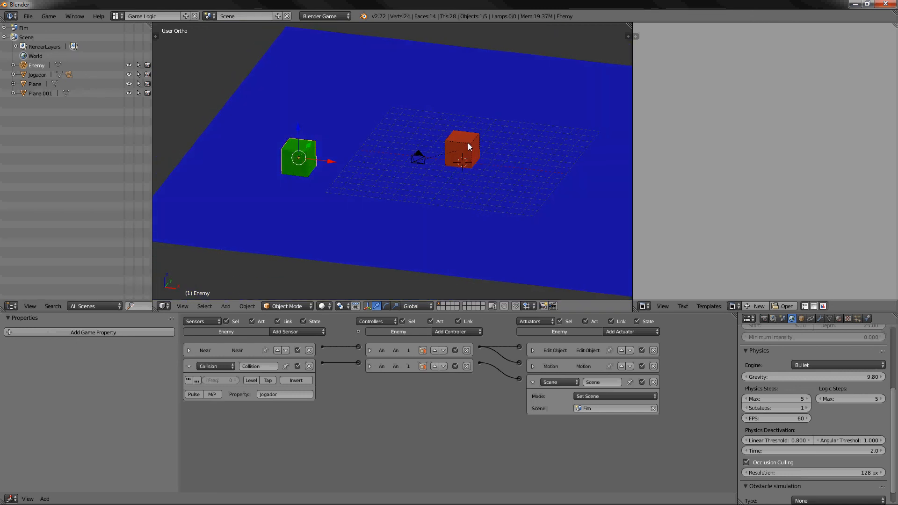
{"action": "key", "text": "KP_0"}
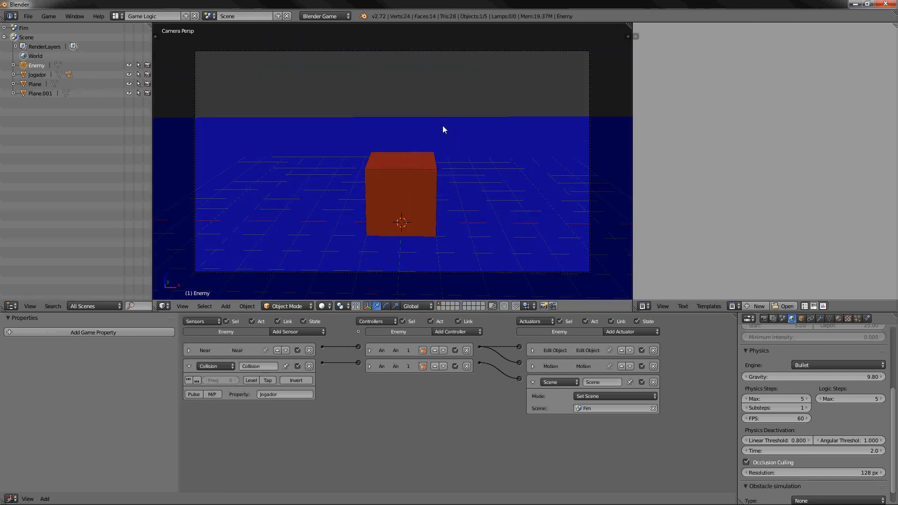
{"action": "key", "text": "p"}
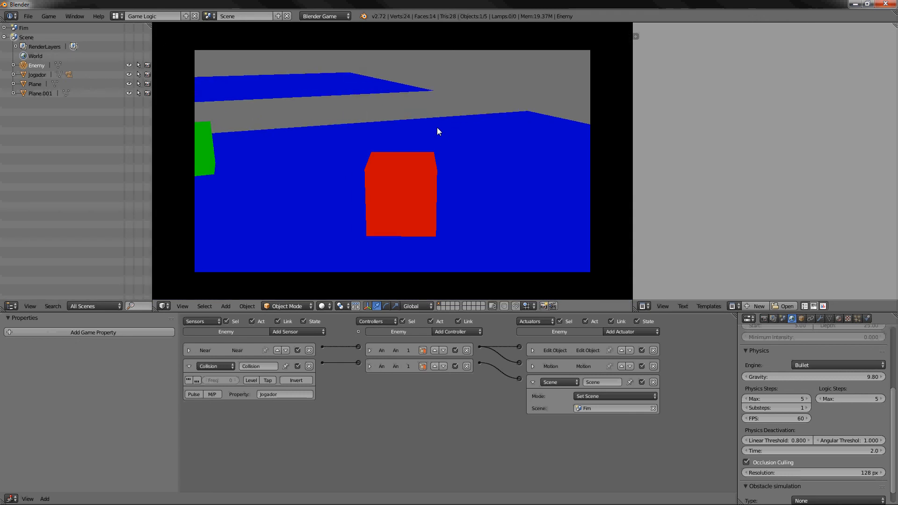
{"action": "key", "text": "Right"}
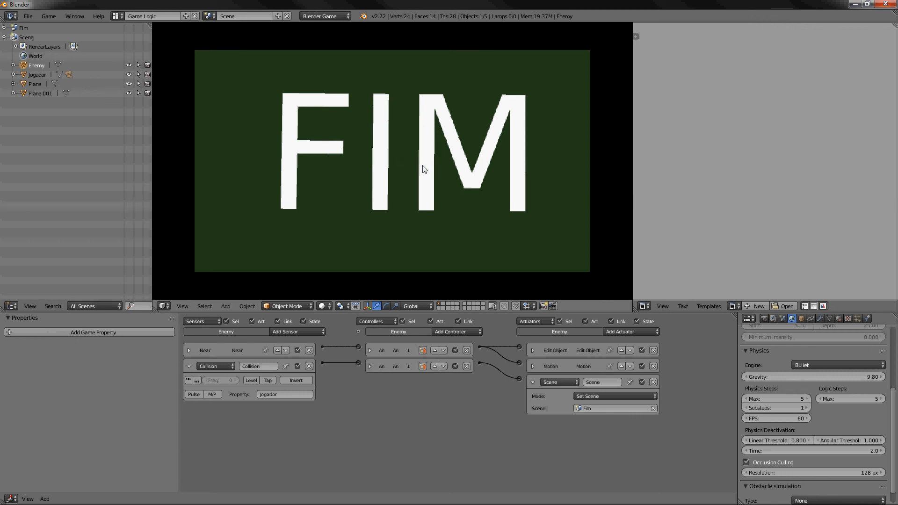
{"action": "key", "text": "Escape"}
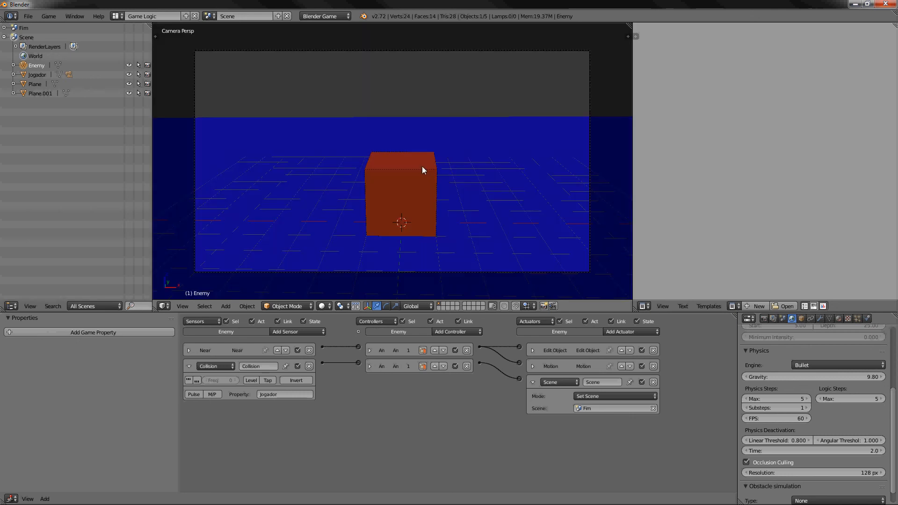
{"action": "middle_click_drag", "start_coordinate": [419, 209], "coordinate": [452, 176]}
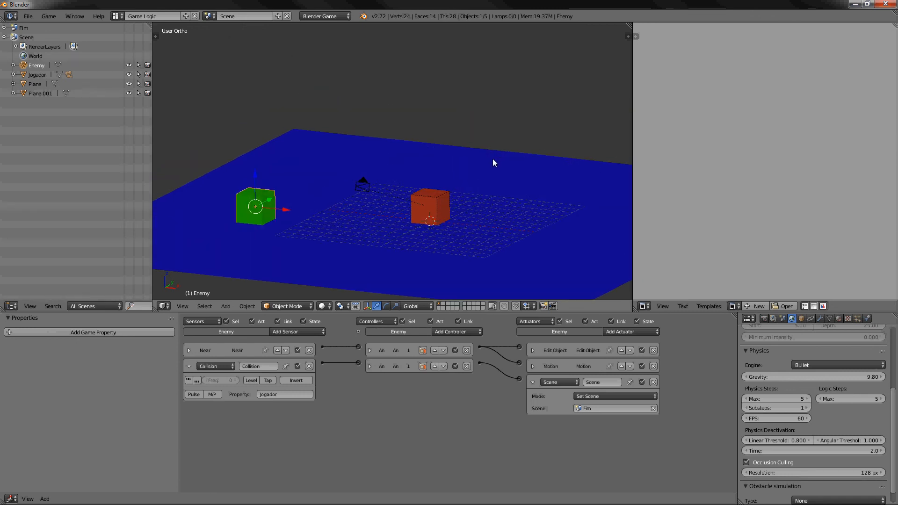
{"action": "middle_click_drag", "start_coordinate": [467, 147], "coordinate": [404, 129]}
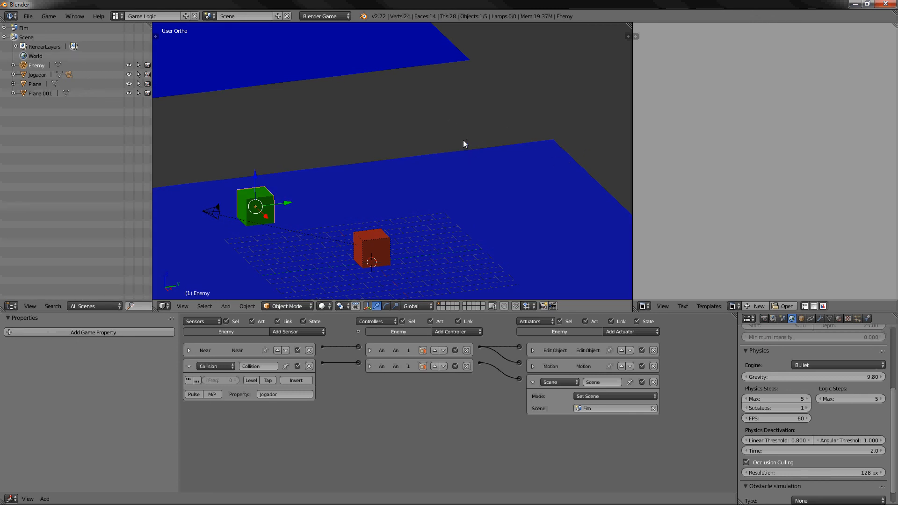
{"action": "middle_click_drag", "start_coordinate": [442, 142], "coordinate": [465, 140]}
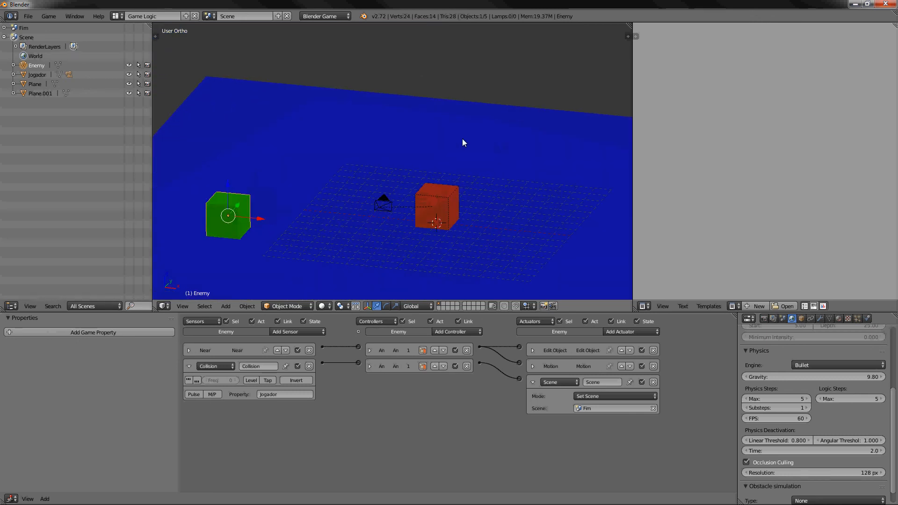